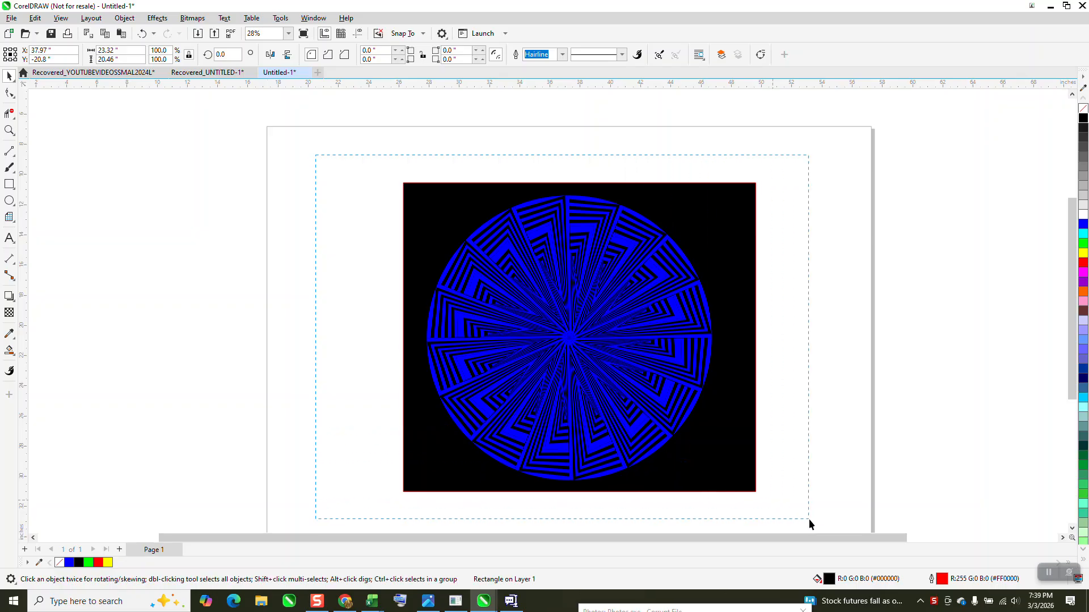
Step: Move the finished wheel artwork off to the upper left and draw a circle about 16.89 inches in diameter, centred on the page
drag(583, 357, 220, 263)
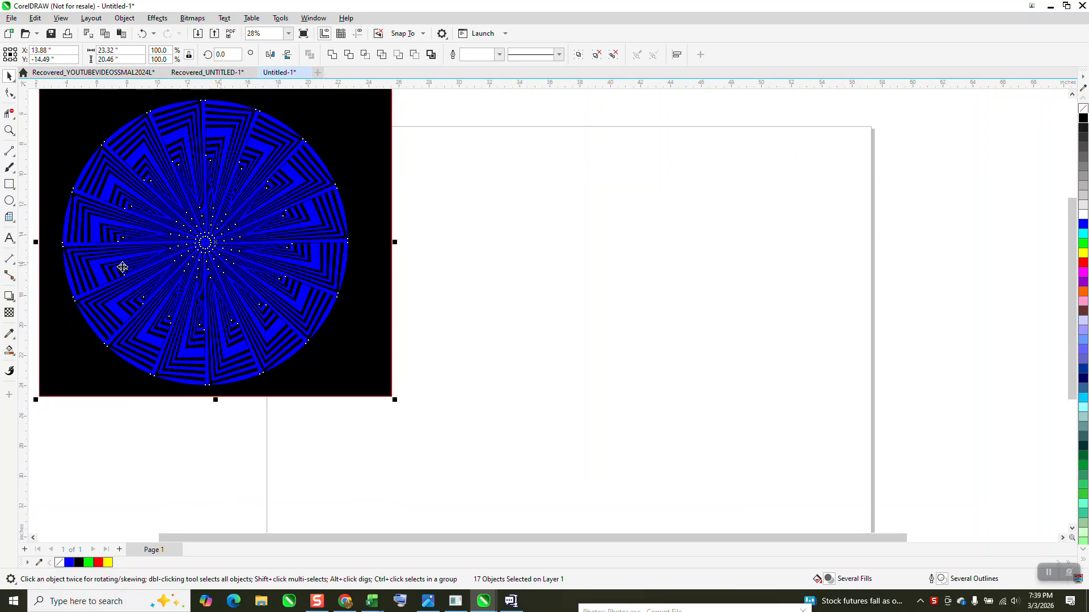
key(F7)
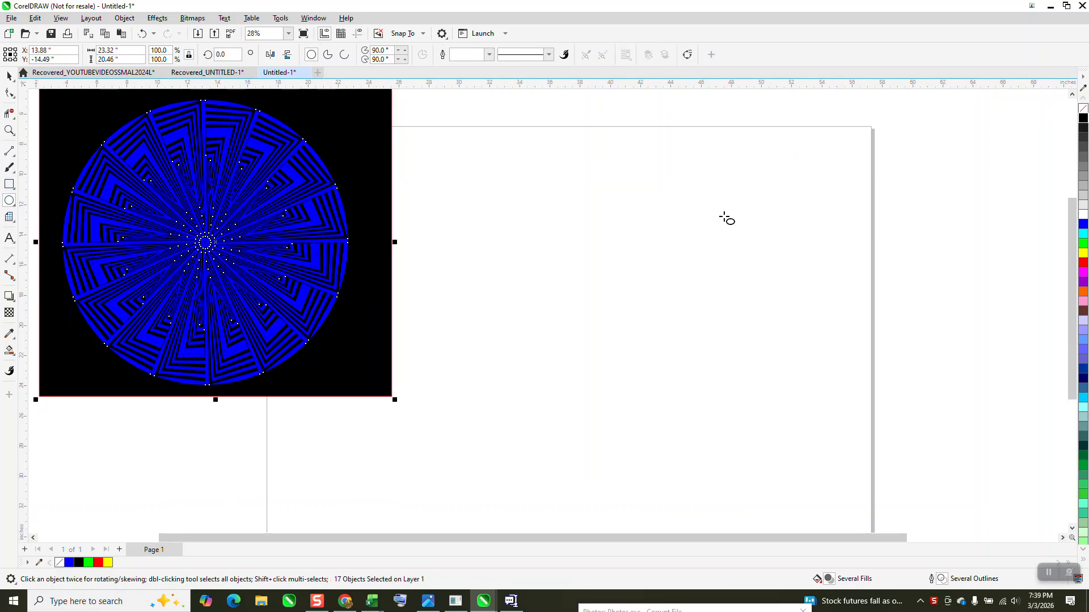
drag(732, 209, 476, 453)
key(p)
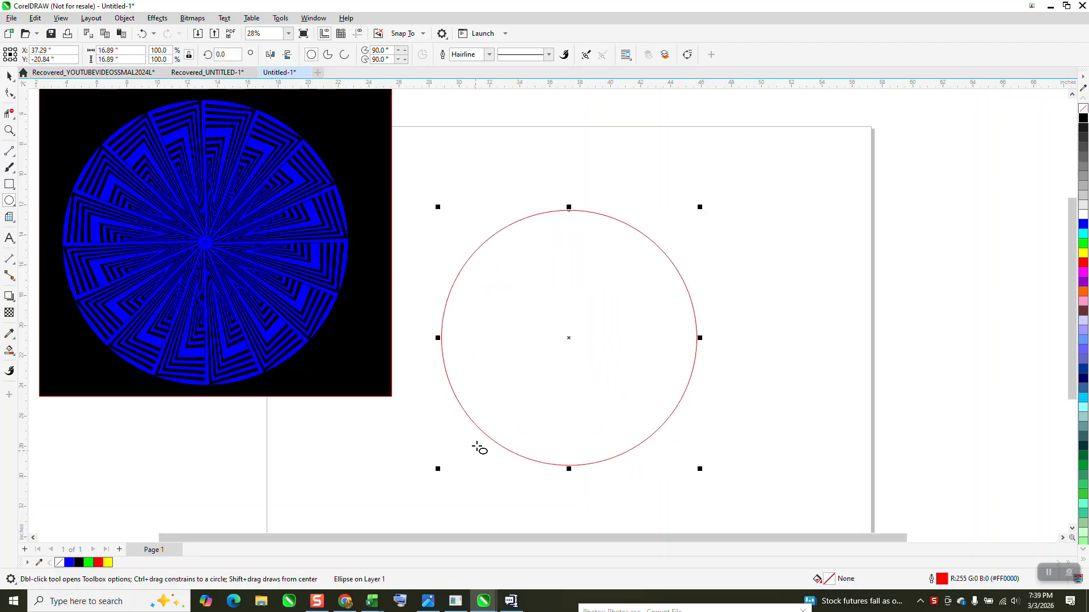
Step: Draw a vertical 2-point line about 19.89 inches long and centre it on the page through the circle
click(9, 152)
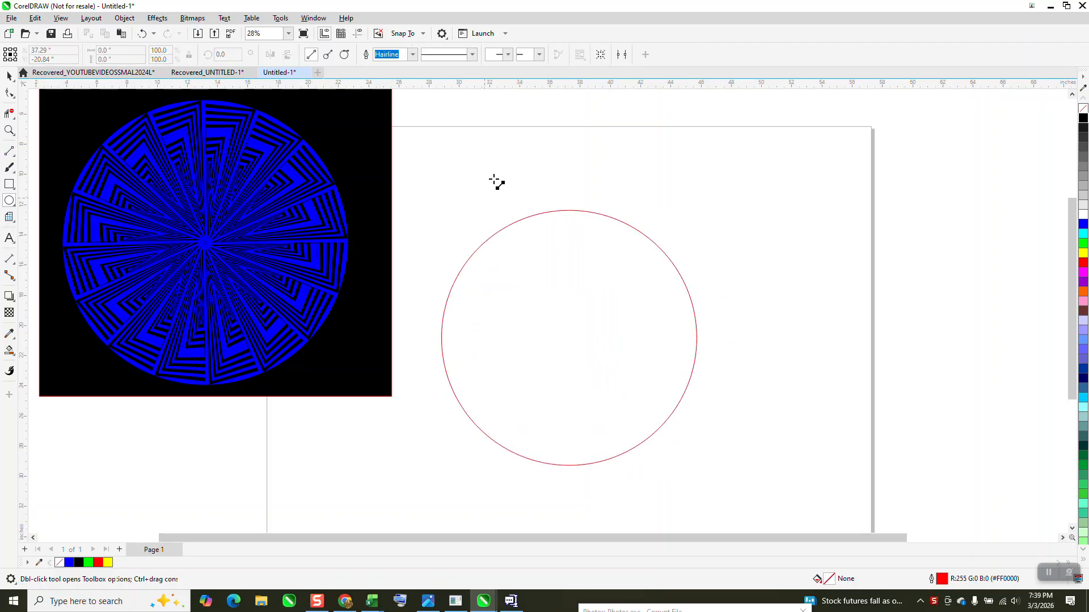
drag(482, 182, 501, 490)
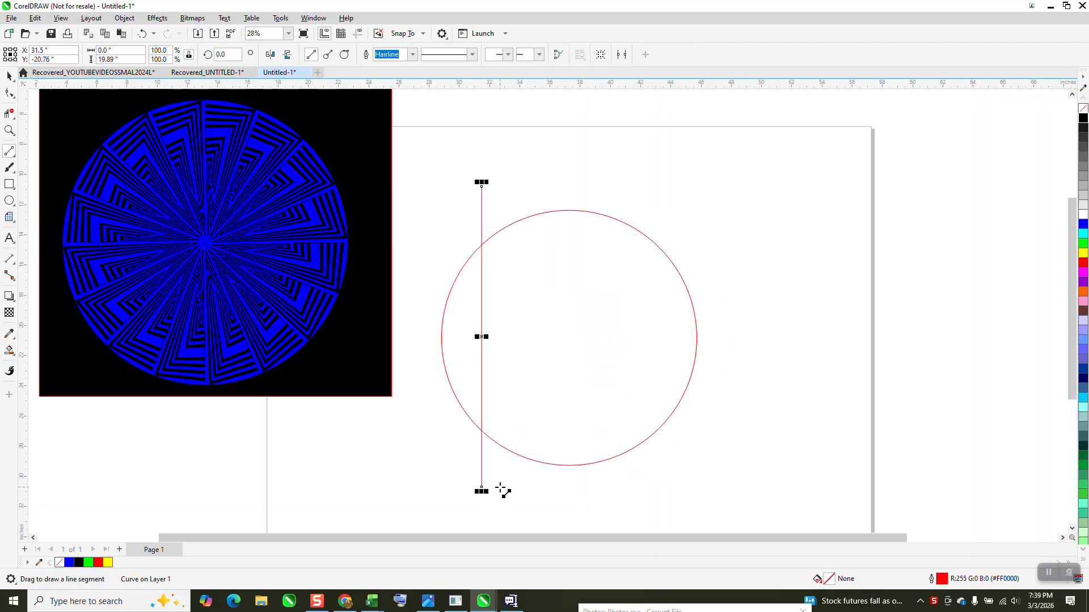
key(p)
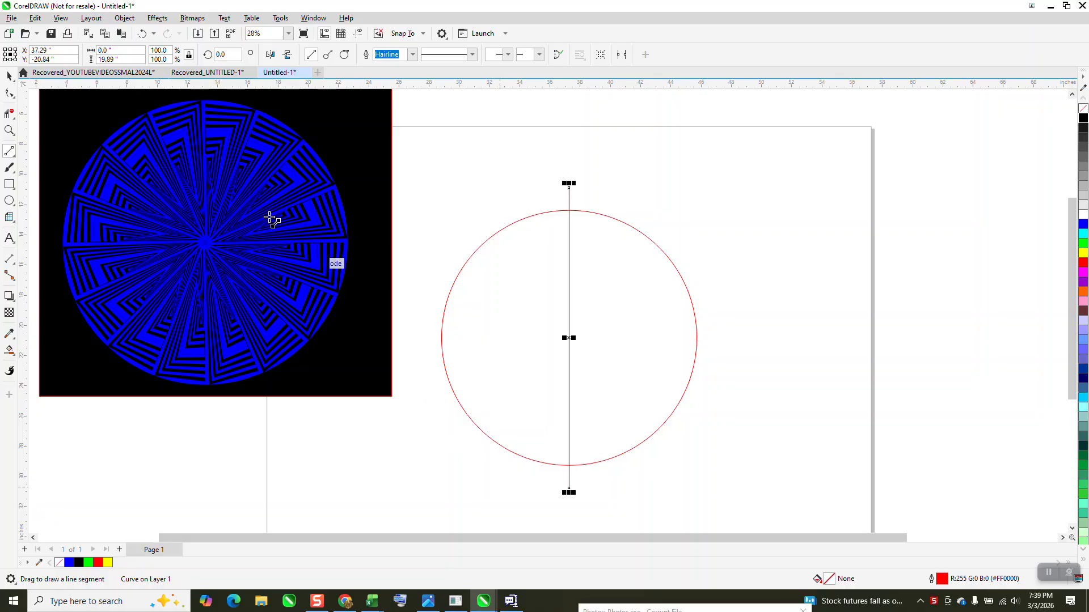
Step: Rotate the line to 10° and add a copy rotated to 170° so the two cross at the circle's centre
click(221, 55)
text(10)
key(Return)
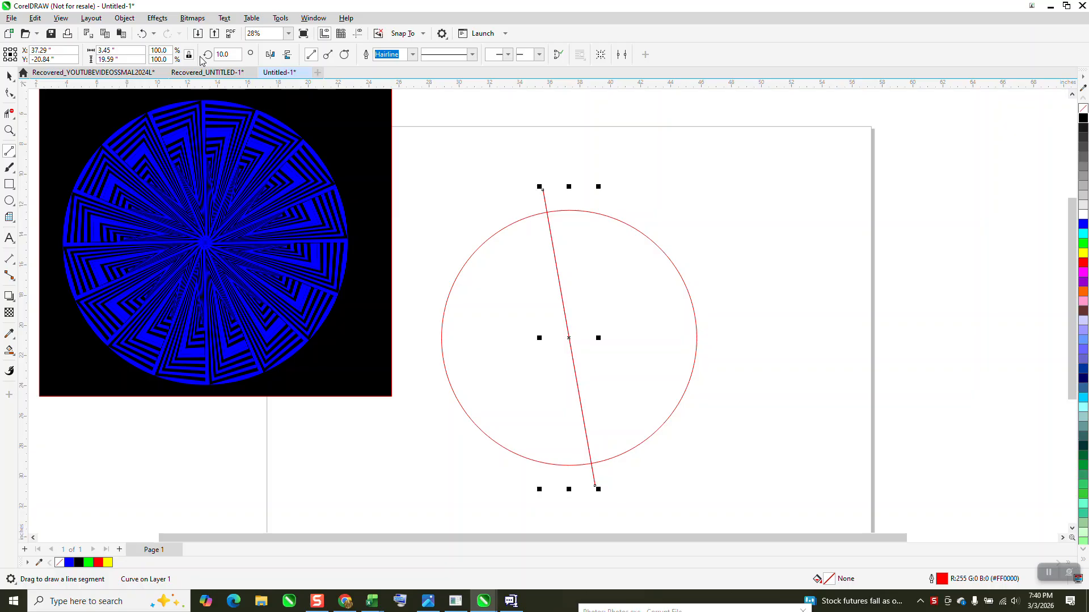
click(224, 55)
text(170)
key(Return)
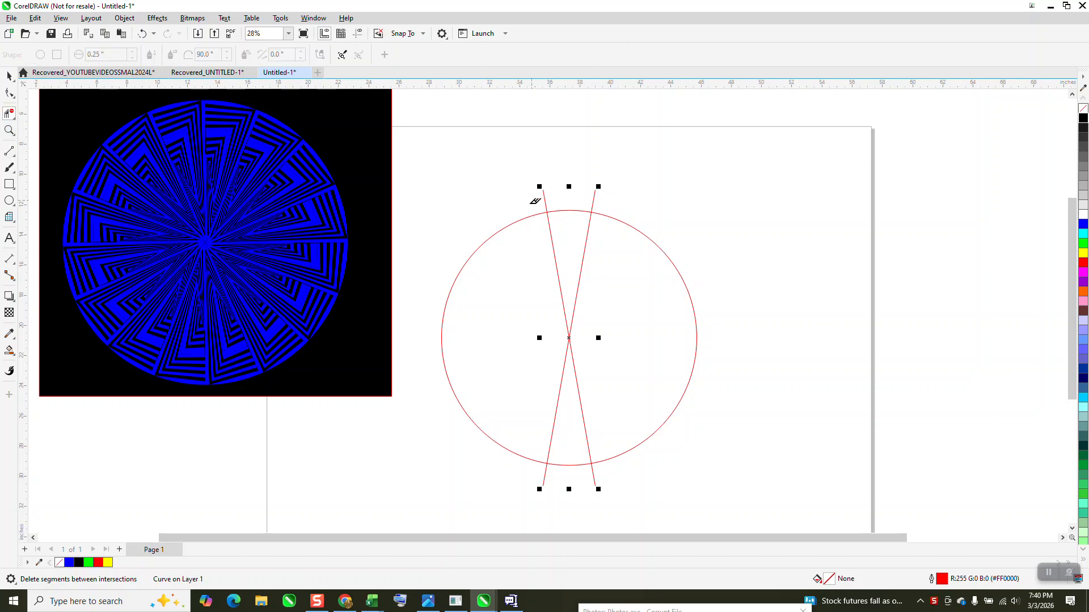
Step: Smart-fill the upper wedge between the two lines in blue and nudge it 14 inches to the right
click(9, 351)
click(565, 264)
key(Right)
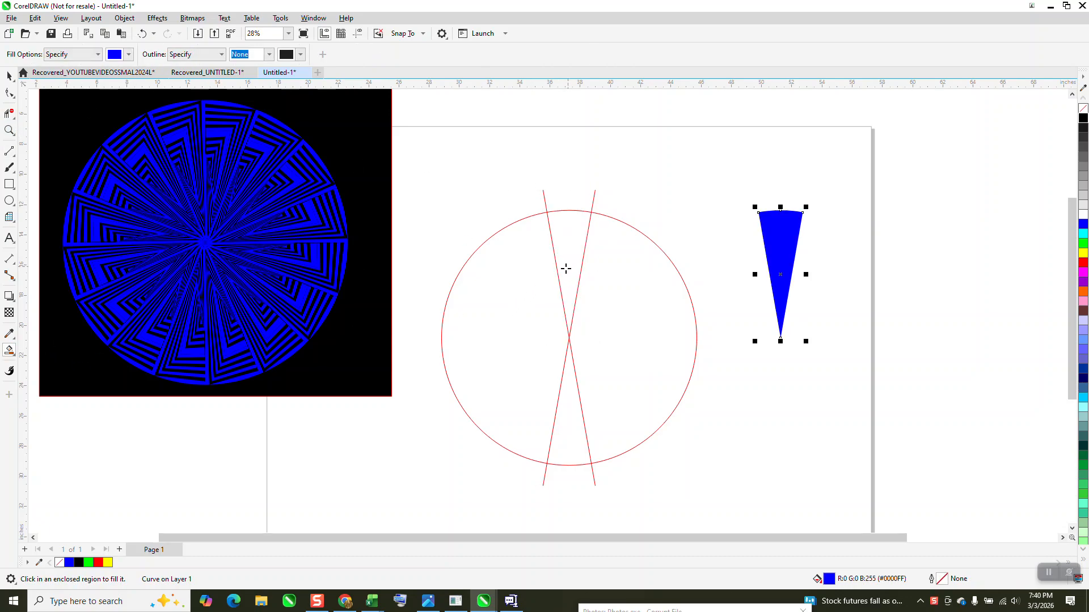
Step: Delete the construction circle and crossing lines, and nudge the blue wedge 14 inches left to its original place
key(space)
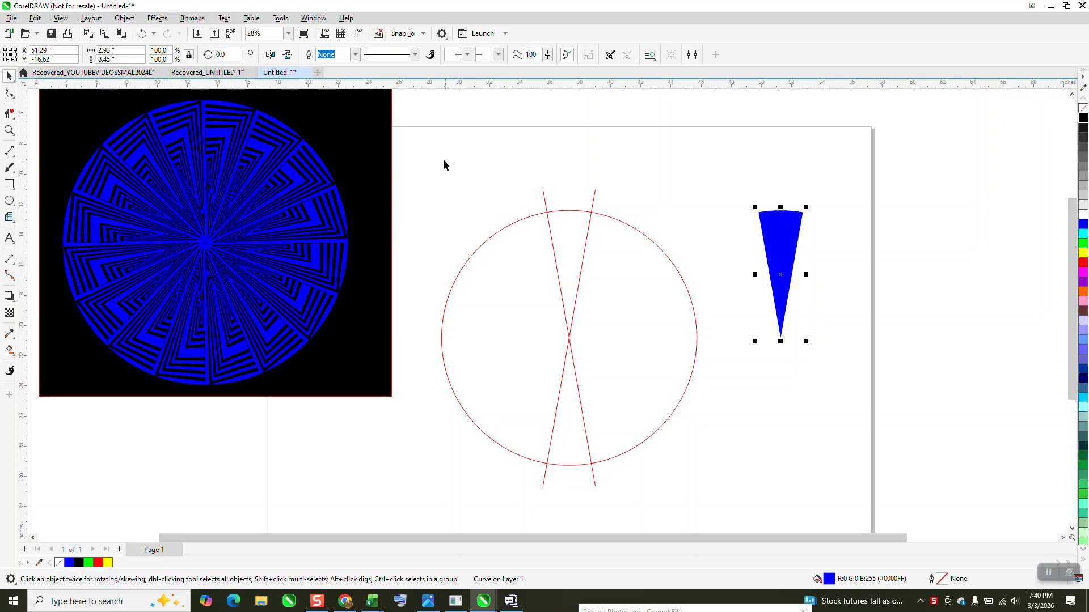
key(Delete)
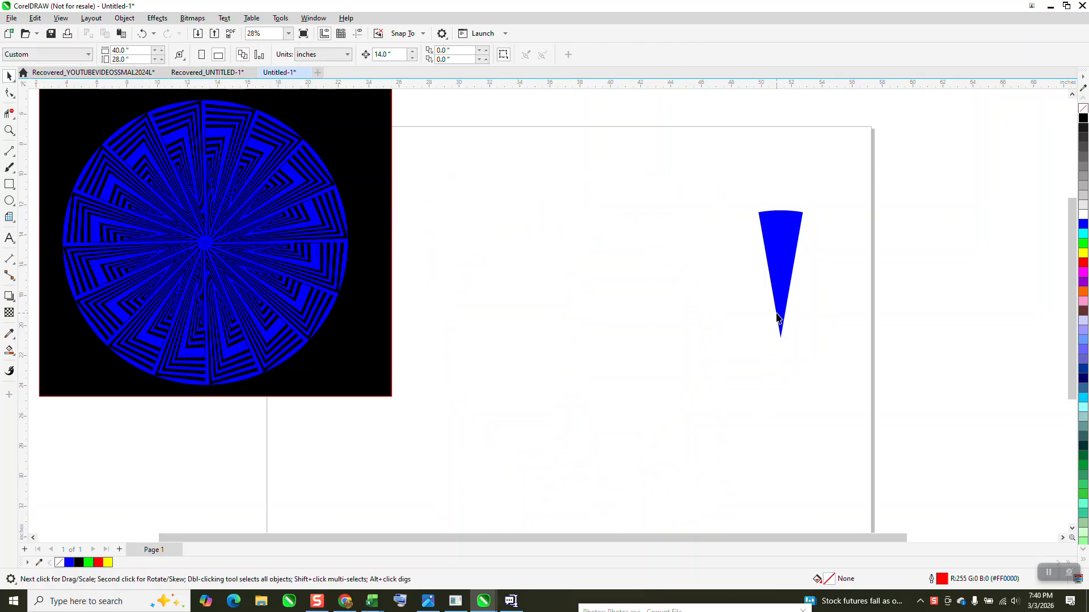
click(778, 313)
key(Left)
Step: Remove the wedge's blue fill and give it a black hairline outline
right_click(1083, 118)
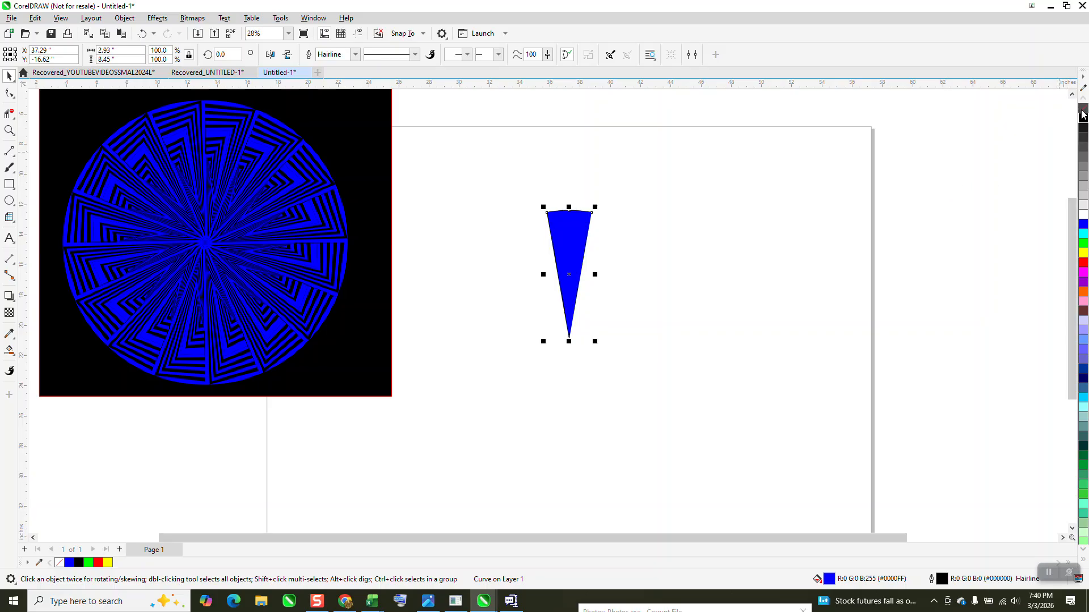
right_click(1083, 110)
click(1083, 112)
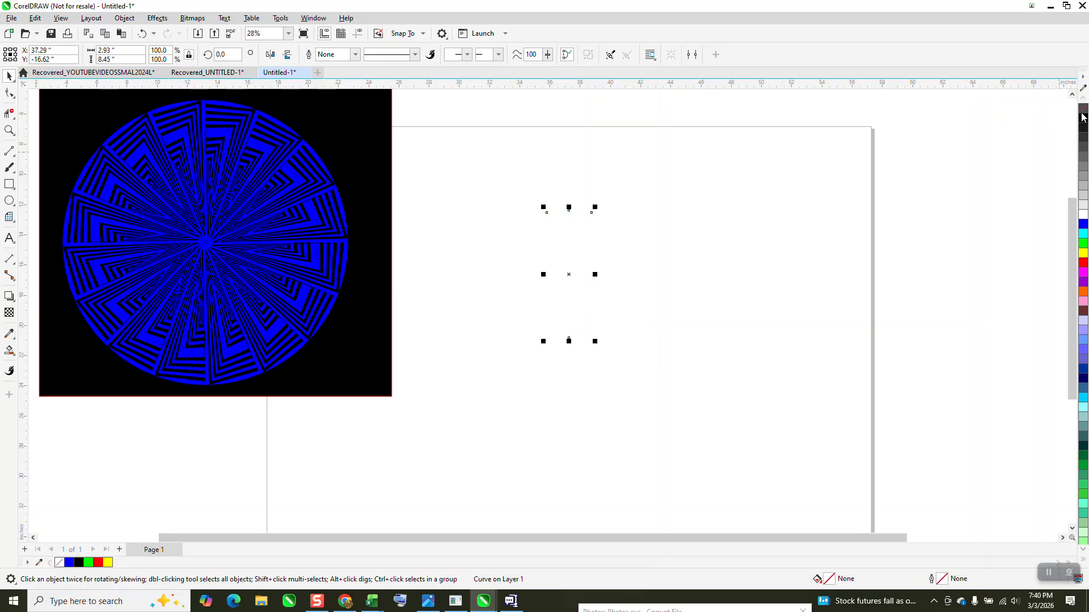
right_click(1082, 120)
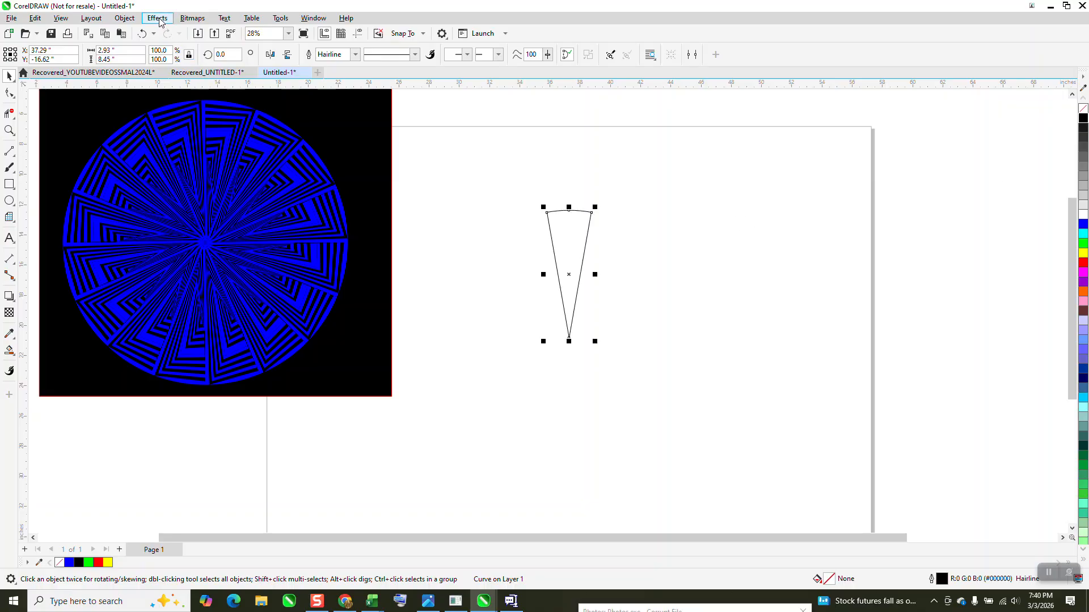
Step: Lock the outlined wedge so it cannot be moved
click(9, 130)
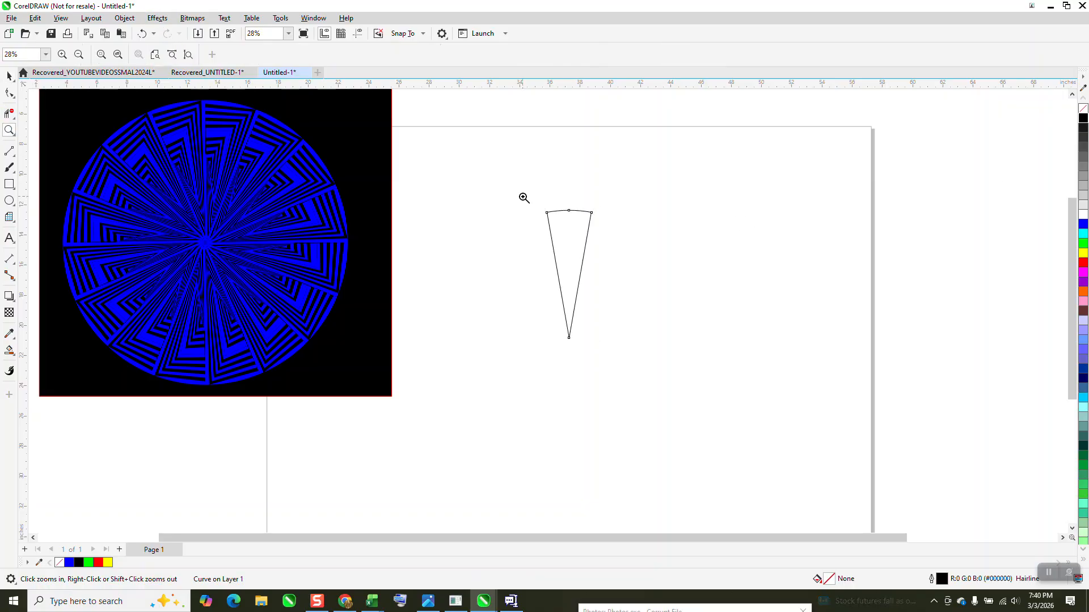
drag(534, 199, 822, 462)
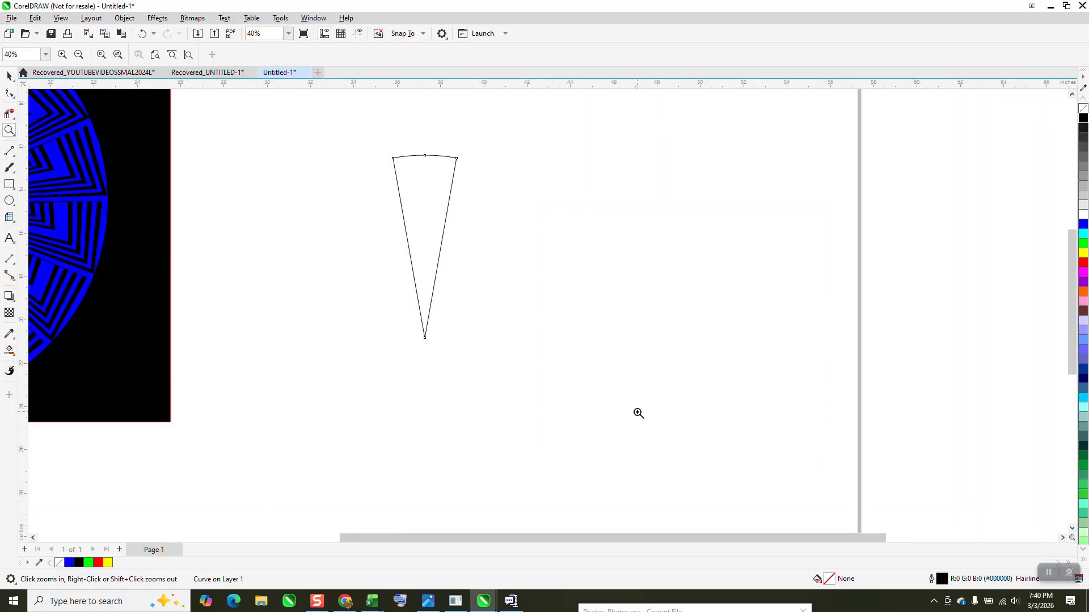
click(9, 75)
click(124, 18)
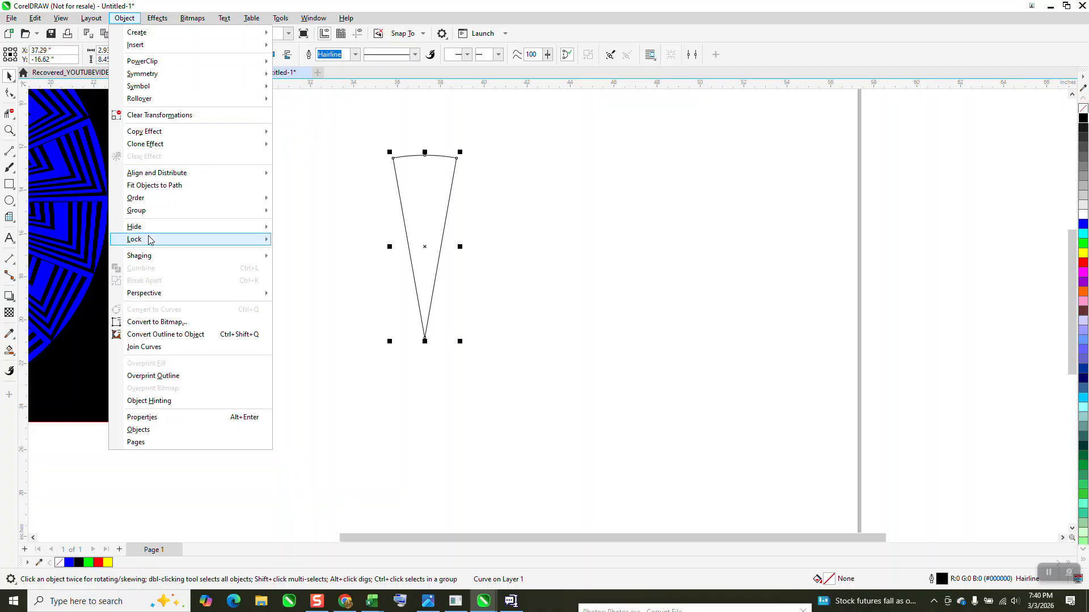
mouse_move(151, 241)
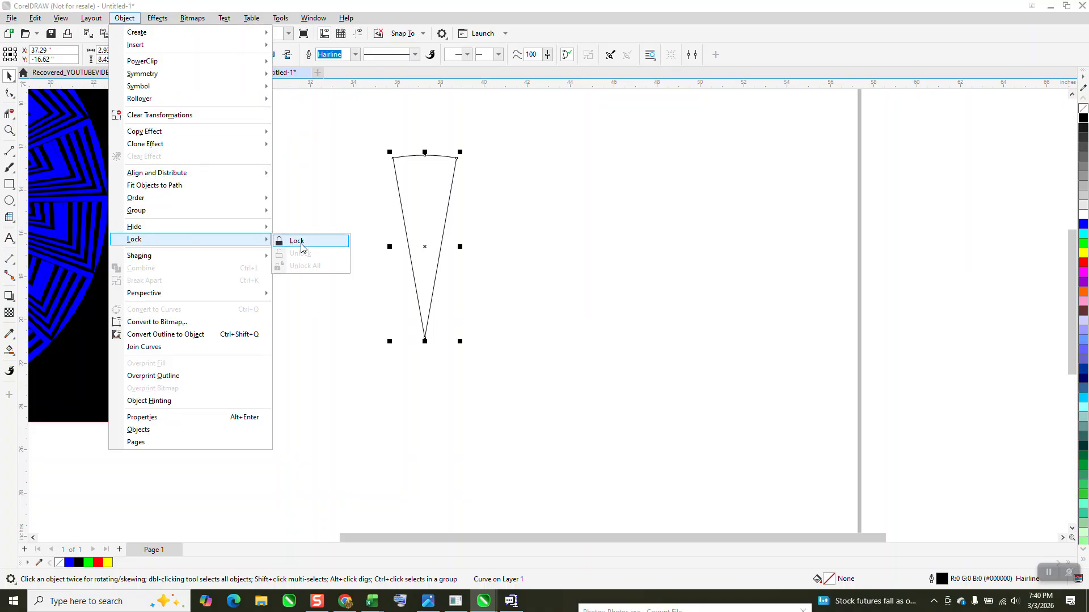
click(301, 248)
Step: Draw three connected 2-point line segments forming a narrow triangle about 2.7 by 8.12 inches inside the locked wedge, redrawing any misplaced segment
scroll(354, 350, down, 1)
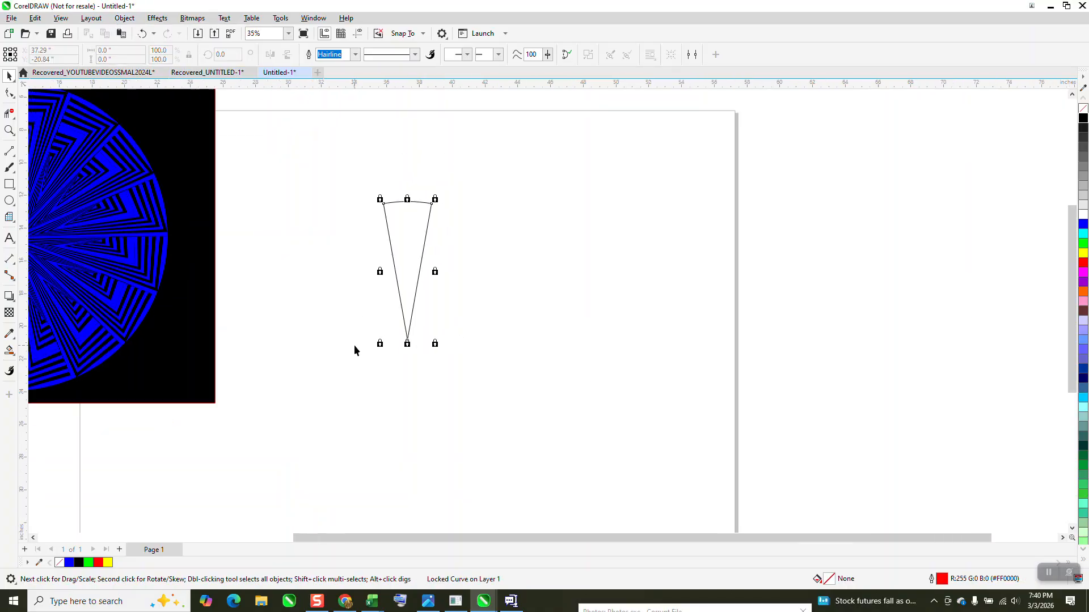
click(10, 152)
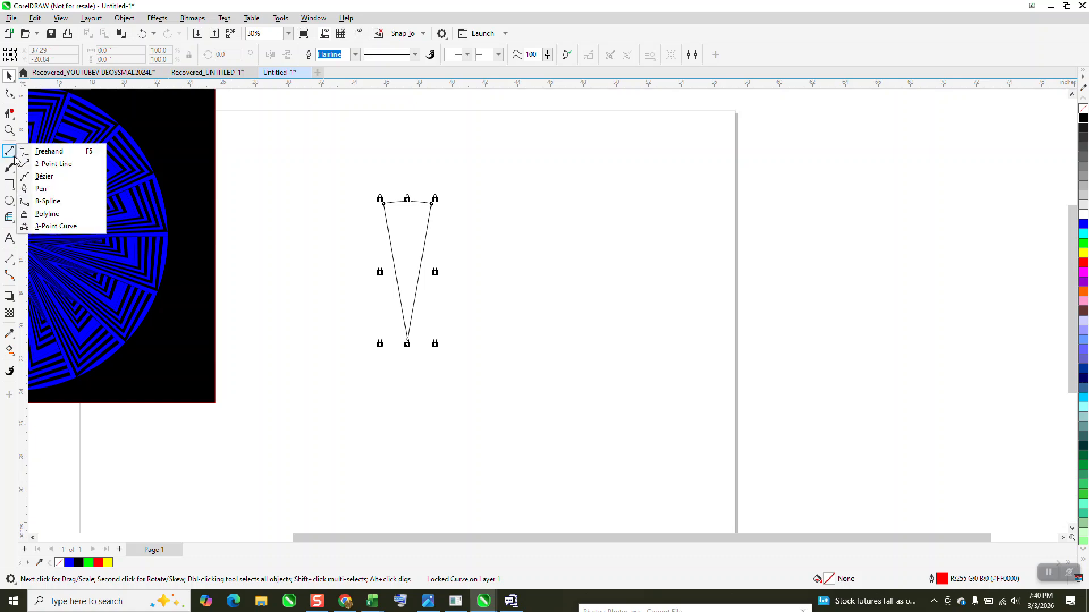
click(45, 161)
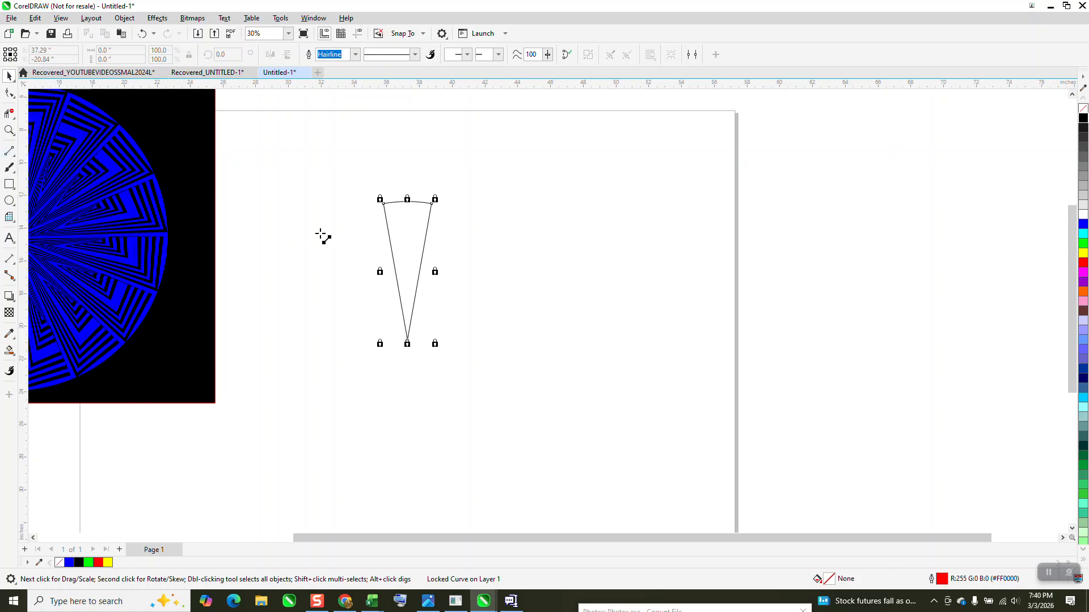
click(9, 130)
drag(360, 190, 602, 407)
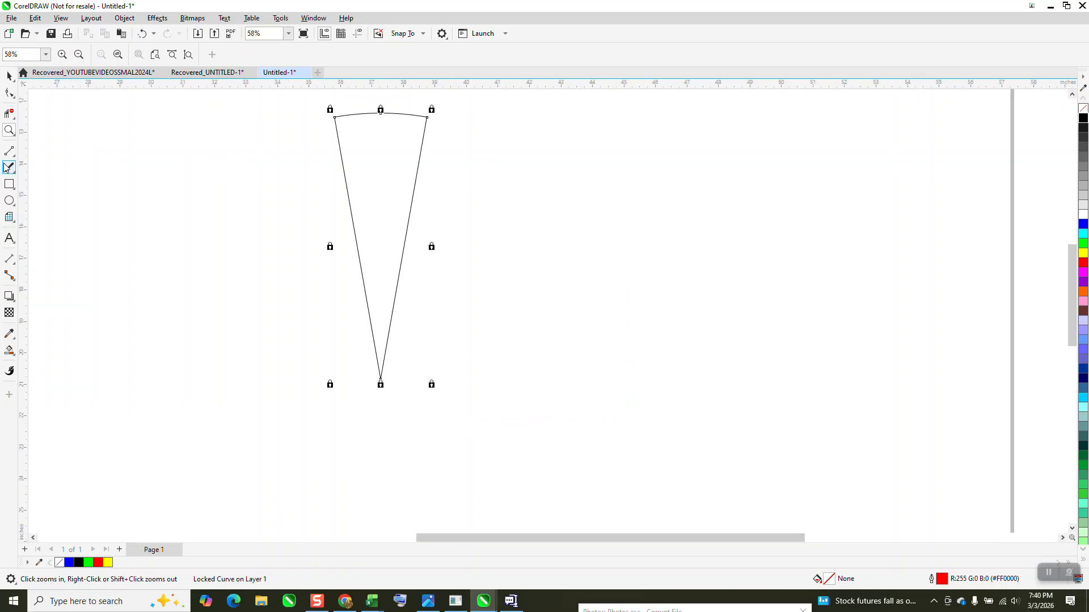
click(9, 151)
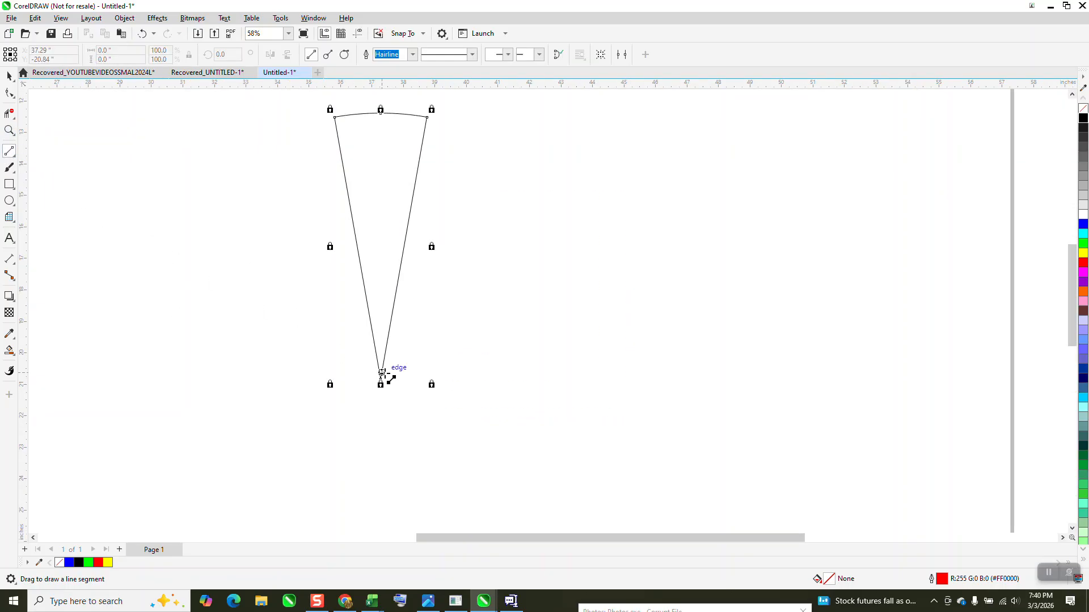
mouse_move(381, 374)
mouse_down()
mouse_move(426, 121)
mouse_move(336, 117)
mouse_up()
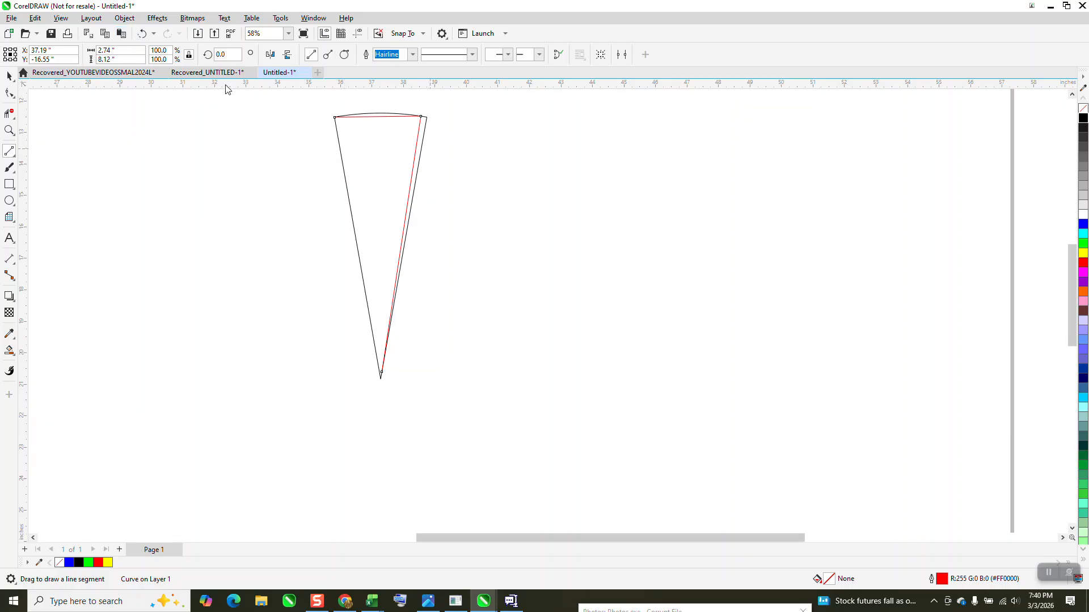
click(142, 33)
mouse_move(421, 116)
mouse_down()
mouse_move(336, 125)
mouse_move(355, 246)
mouse_move(389, 341)
mouse_move(383, 369)
mouse_up()
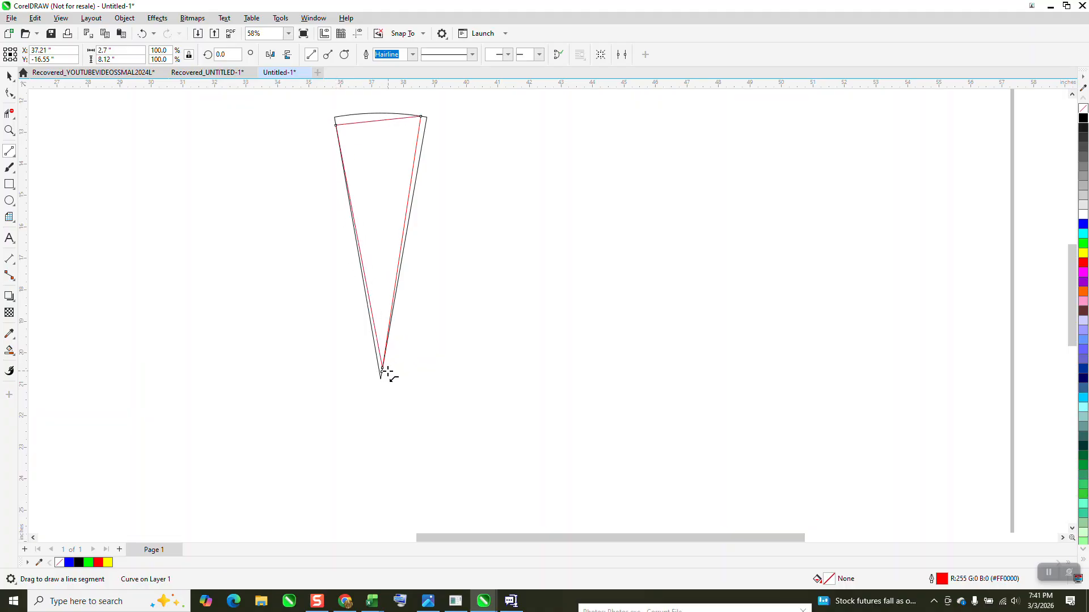
Step: Move the red triangle's upper-left node up and slightly inward, near the wedge's upper-left corner, and deselect the triangle
click(8, 130)
drag(308, 110, 460, 191)
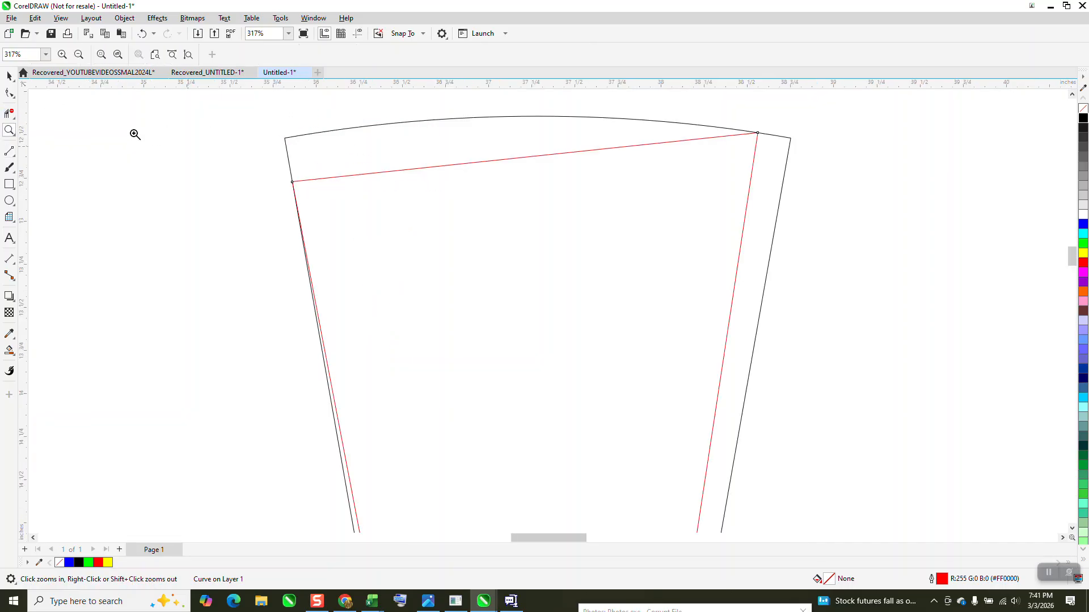
click(9, 93)
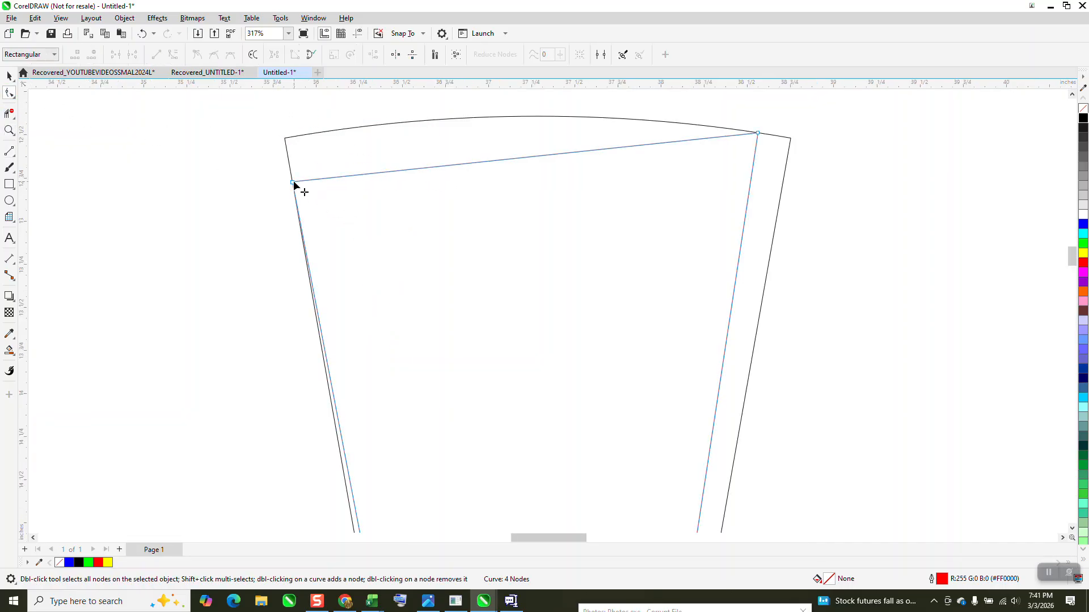
drag(292, 182, 302, 160)
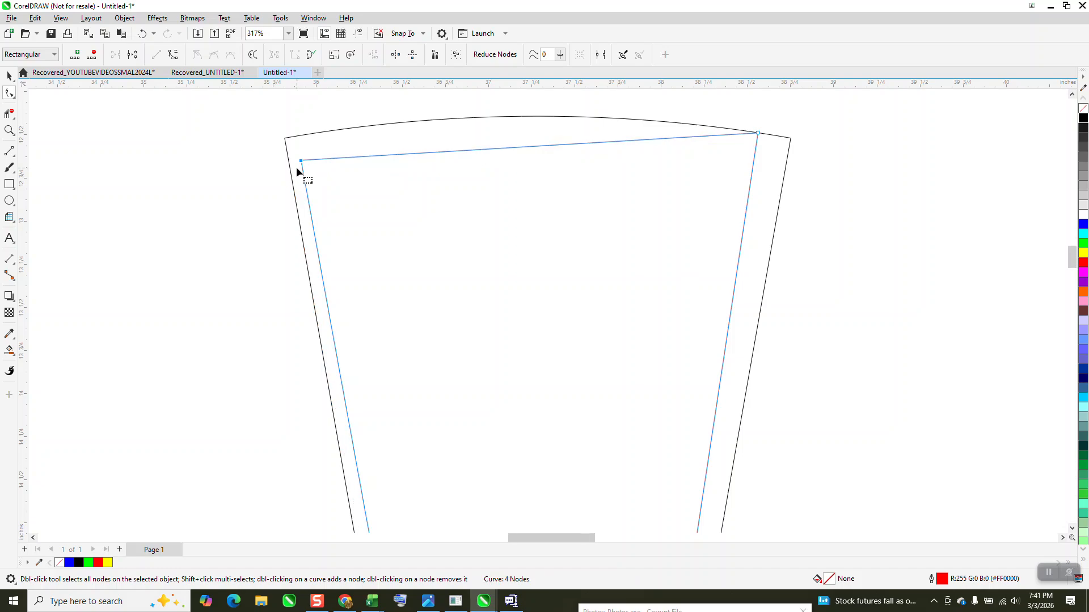
scroll(290, 146, down, 4)
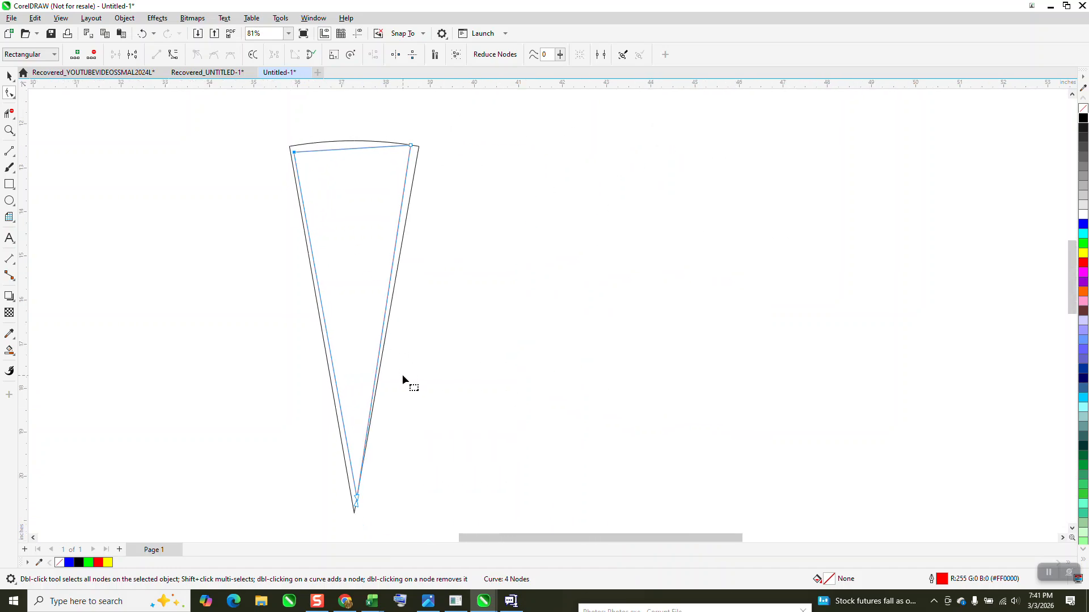
click(9, 75)
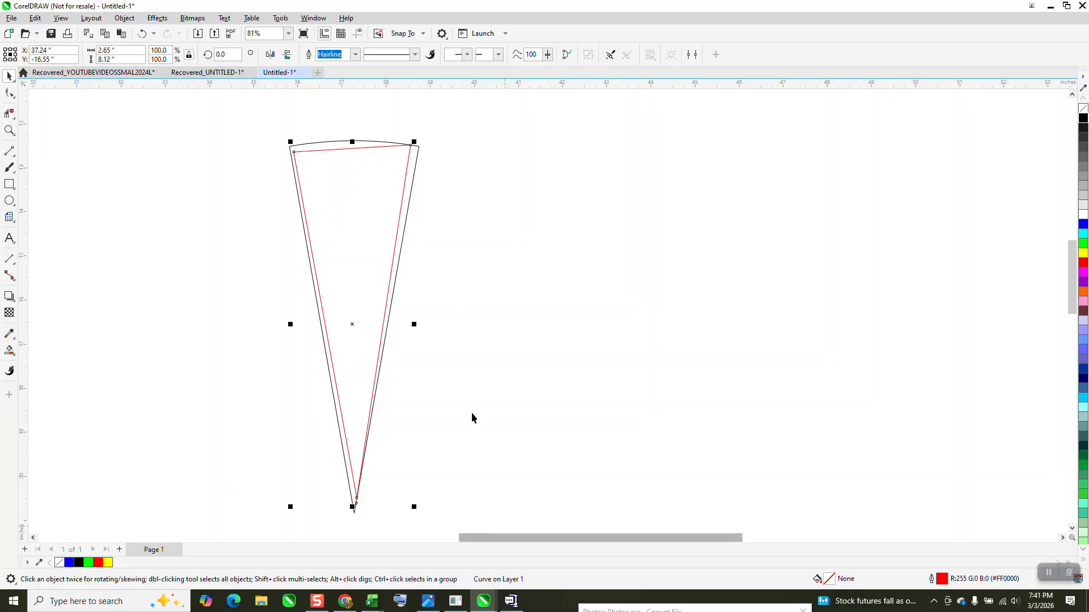
click(450, 342)
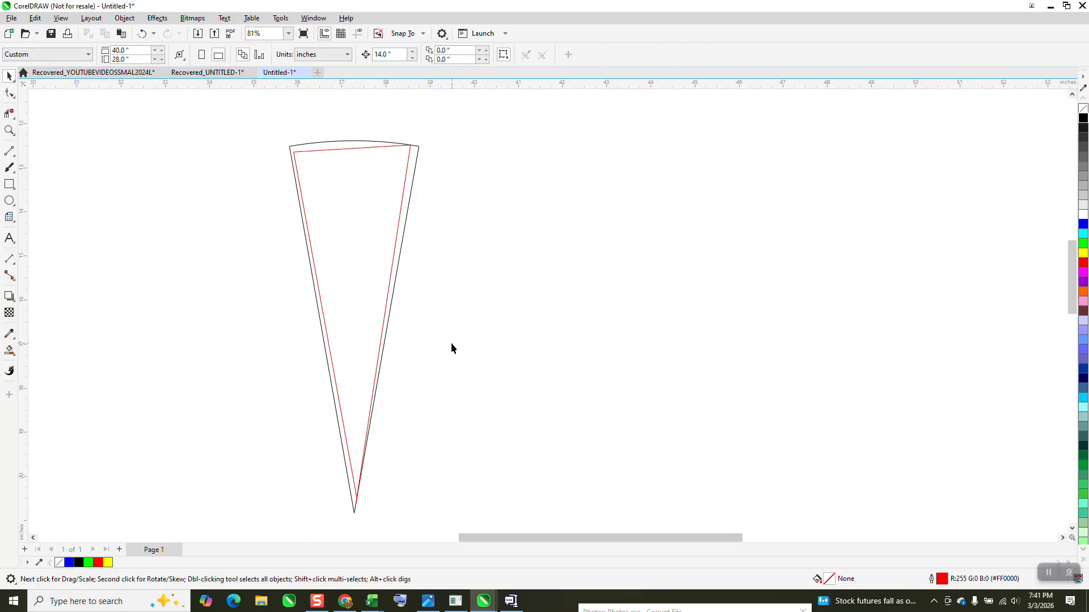
Step: Create a smaller concentric copy of the red triangle, scaled about its centre to 92.8%
scroll(451, 342, down, 1)
drag(309, 166, 588, 505)
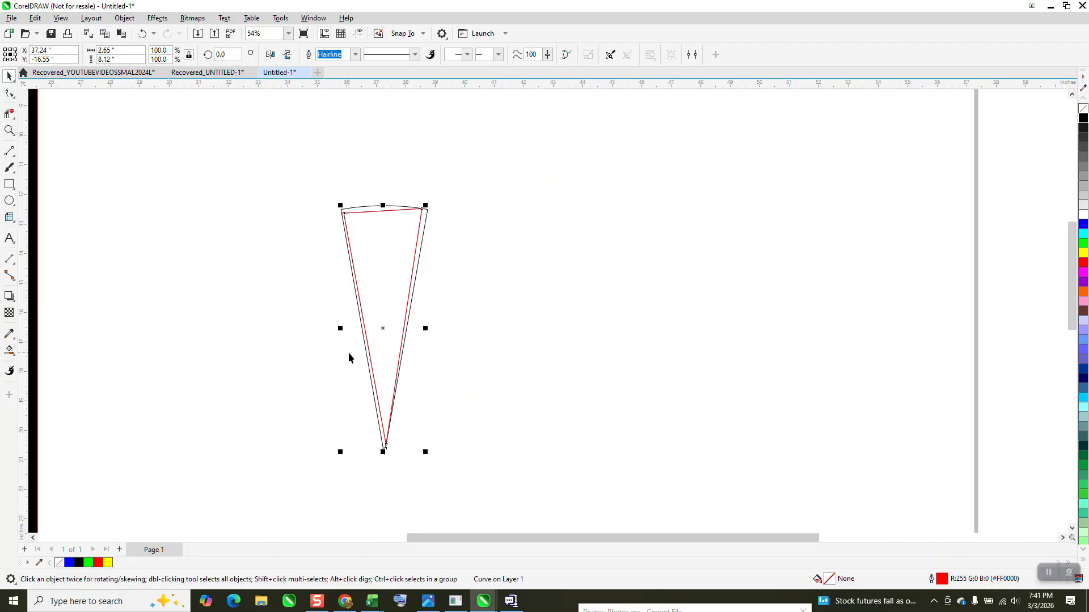
click(9, 130)
drag(330, 193, 602, 522)
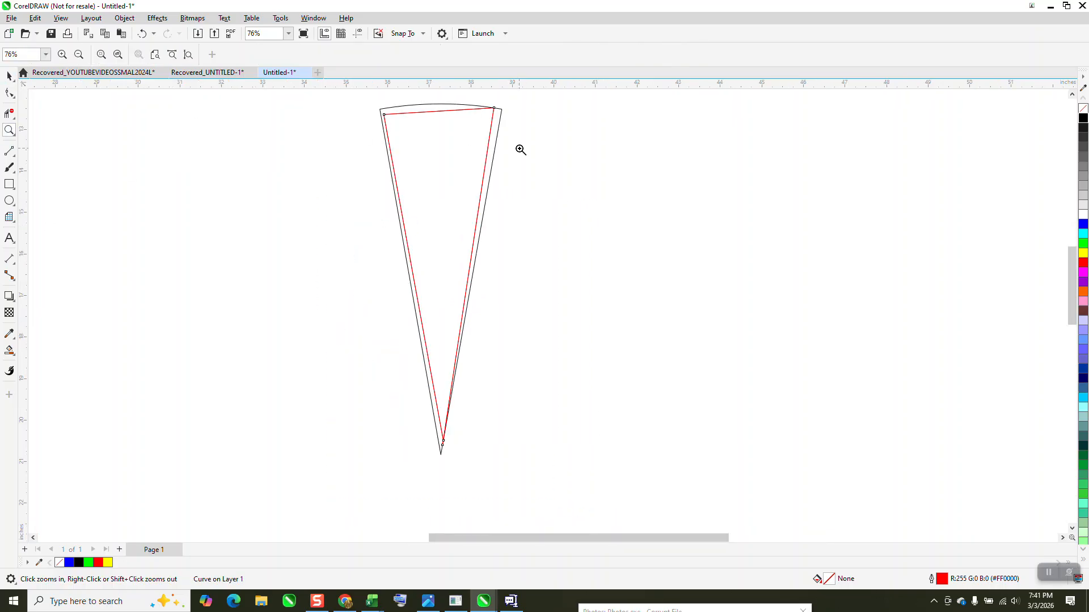
key(space)
click(462, 111)
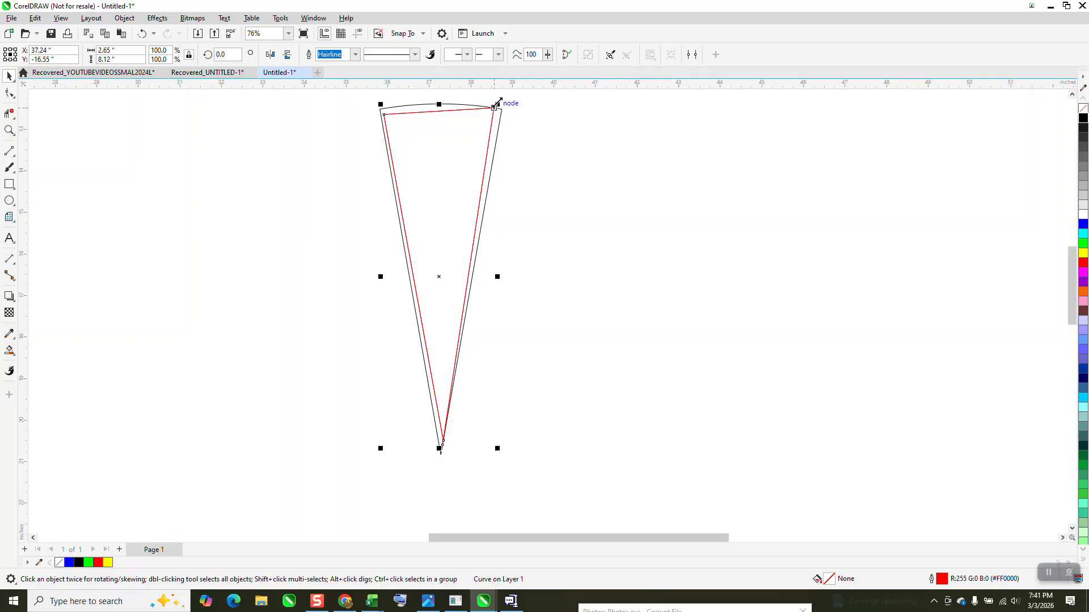
drag(497, 103, 495, 105)
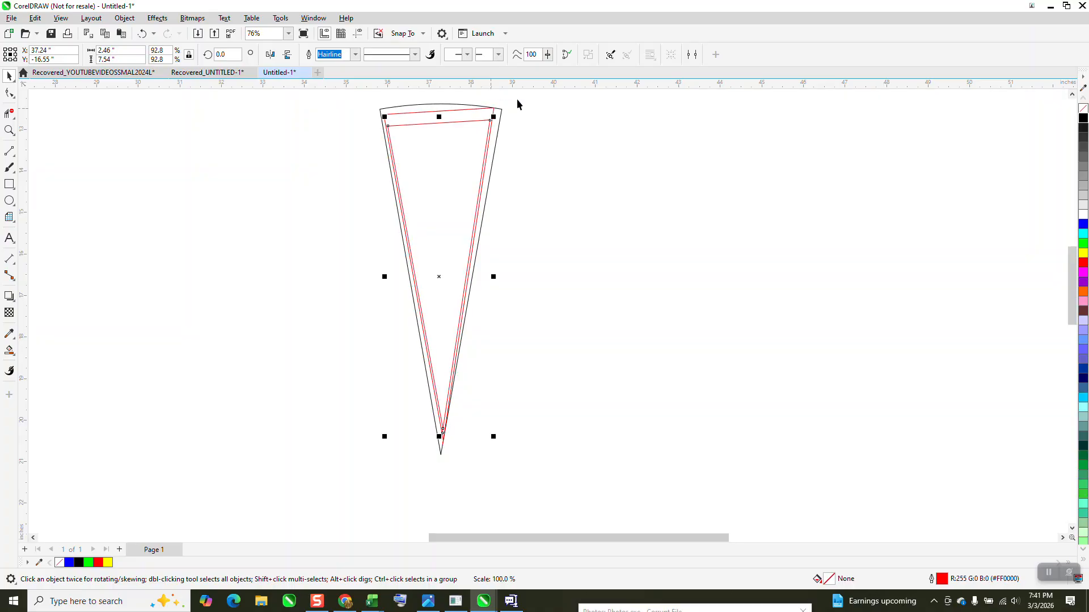
Step: Undo the last scaled copy and try concentric copies of the red triangle at 91% and 97.1%
click(142, 35)
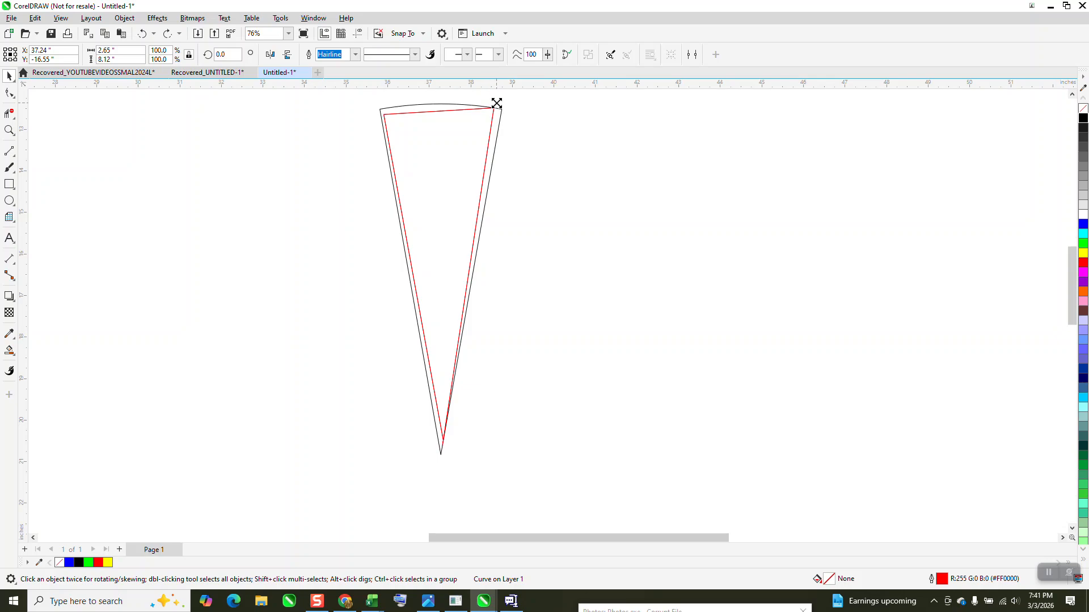
drag(497, 105, 493, 119)
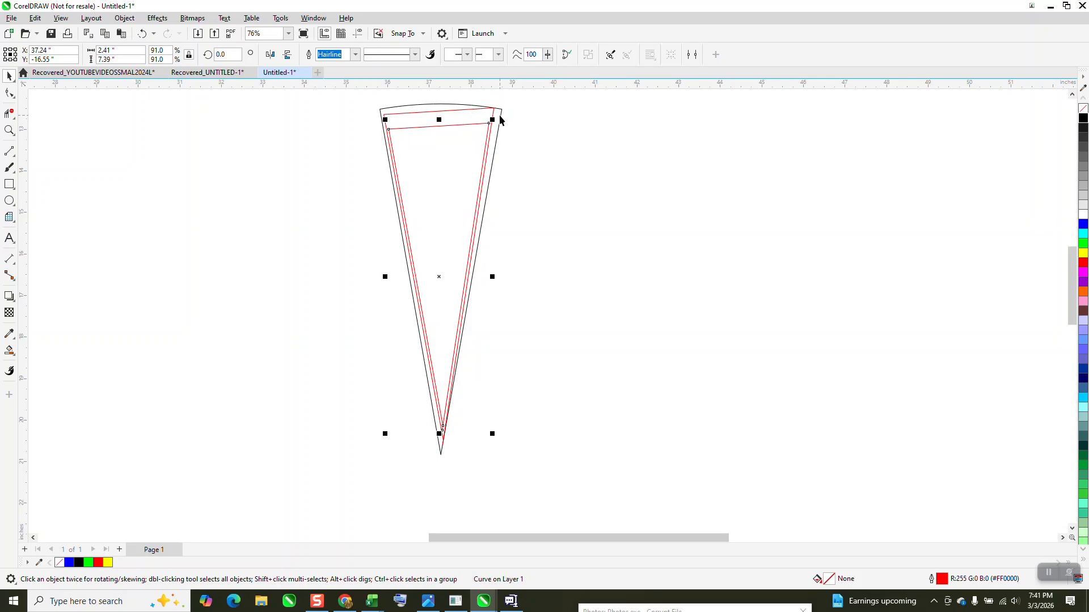
drag(495, 119, 497, 110)
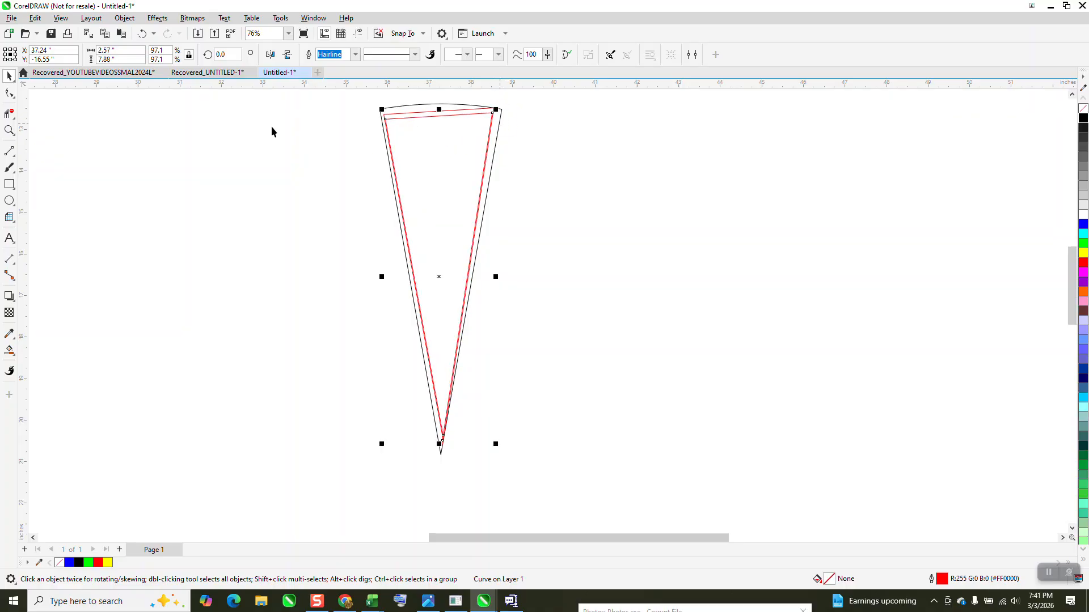
Step: Try rotating the 97.1% triangle copy by 2° and adding a further copy at 4°
click(232, 56)
key(Return)
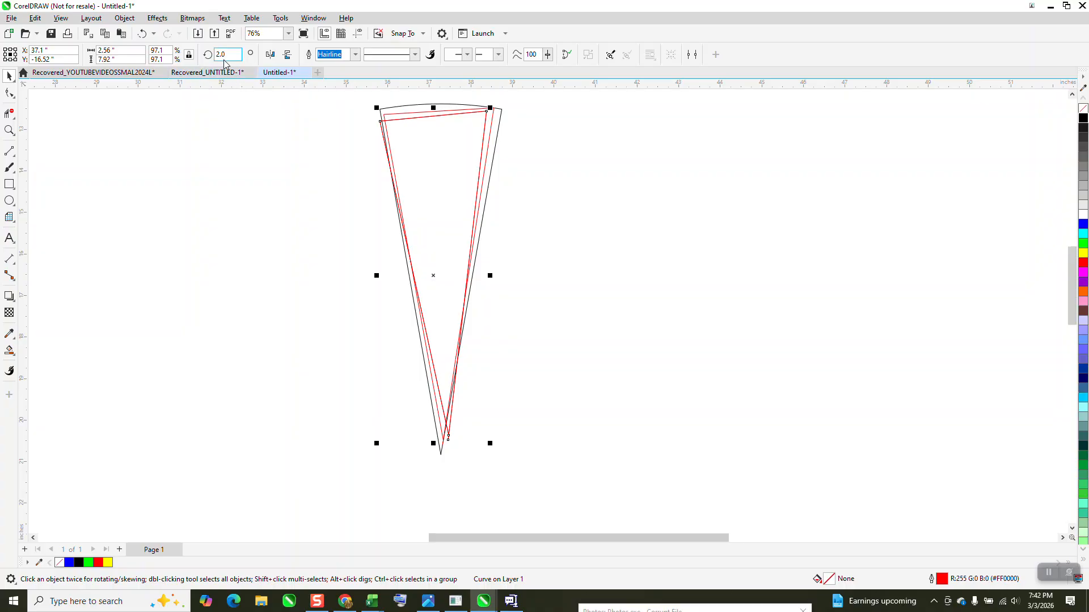
text(4)
key(Return)
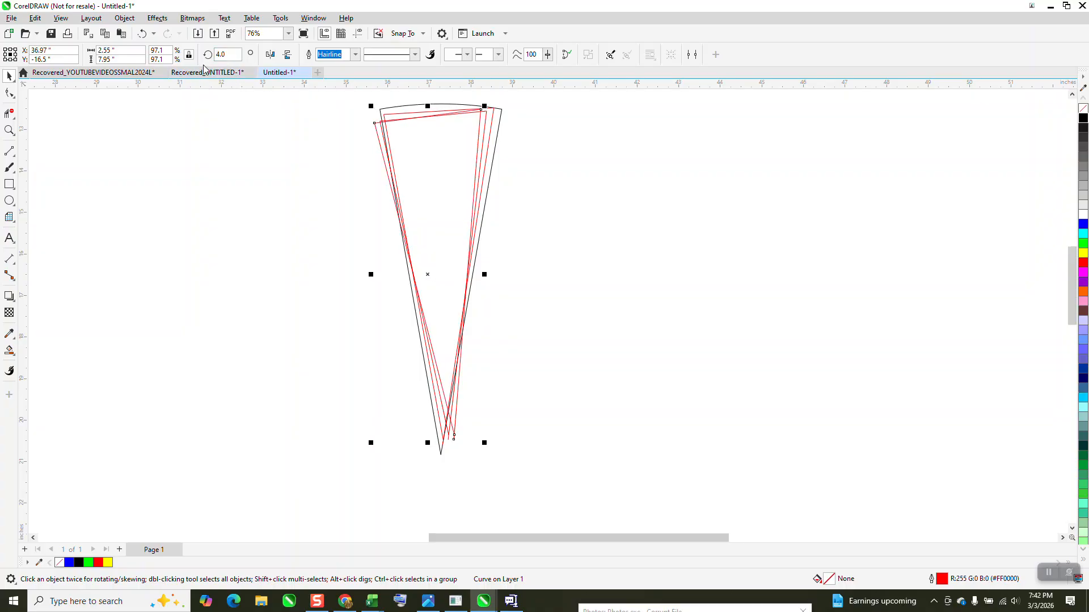
Step: Delete both rotated trial copies, and undo the deletion of the original red triangle
key(Delete)
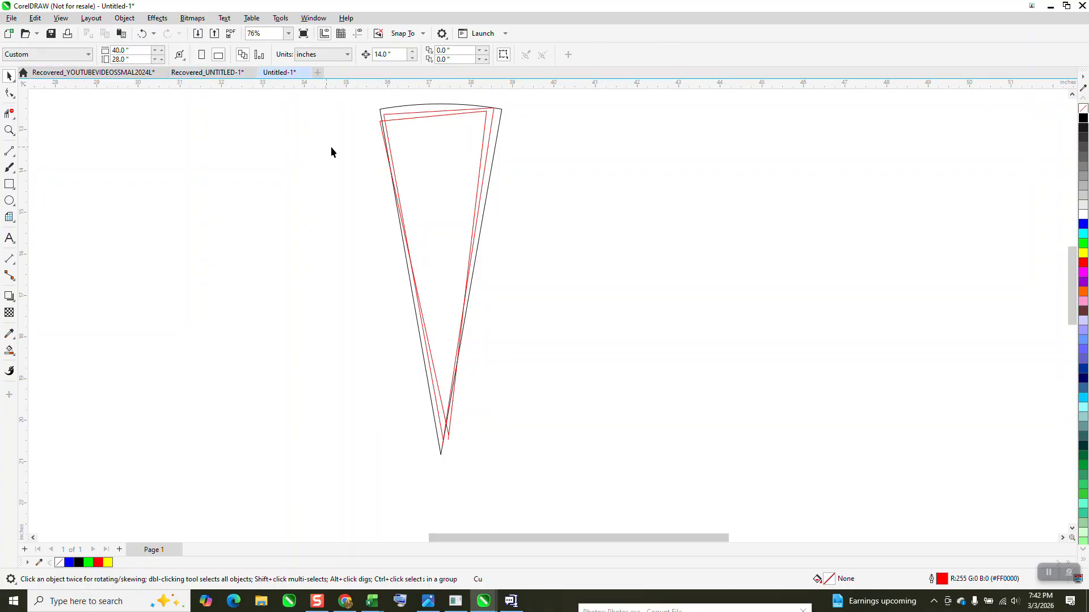
click(403, 118)
key(Delete)
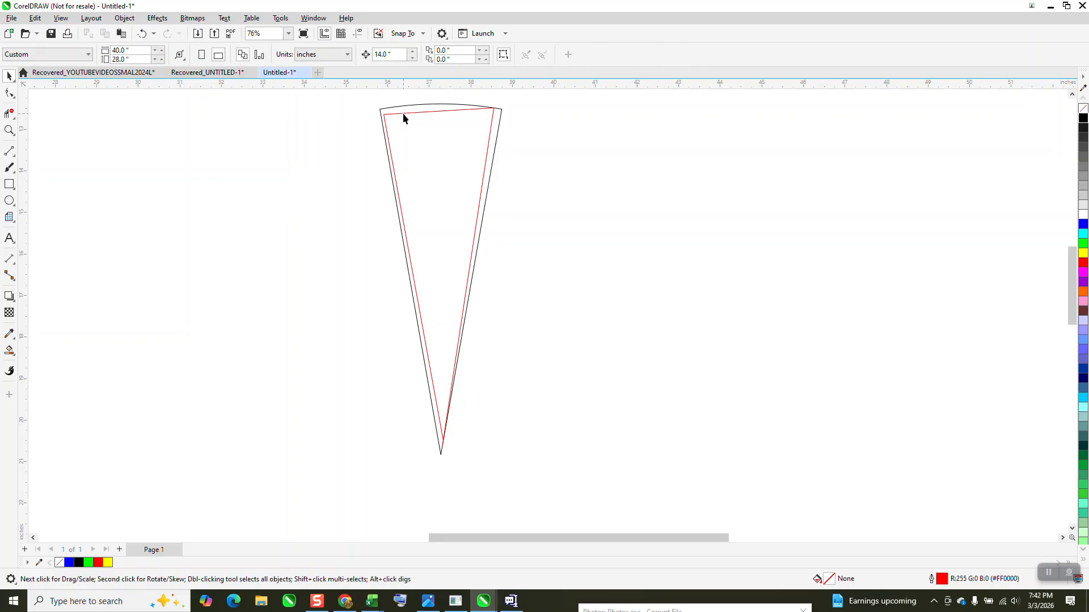
click(403, 113)
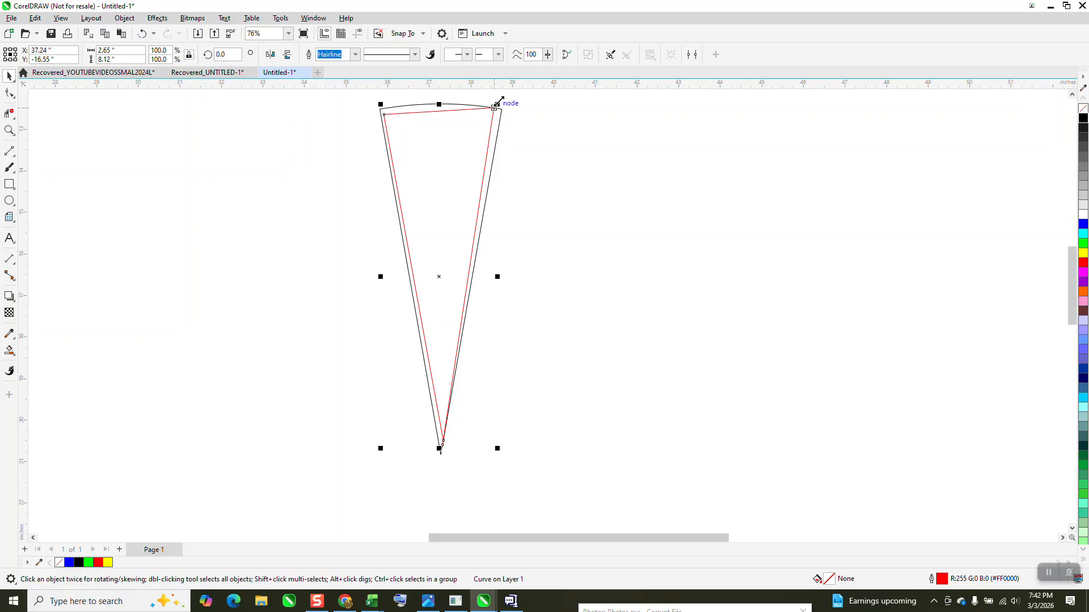
key(Delete)
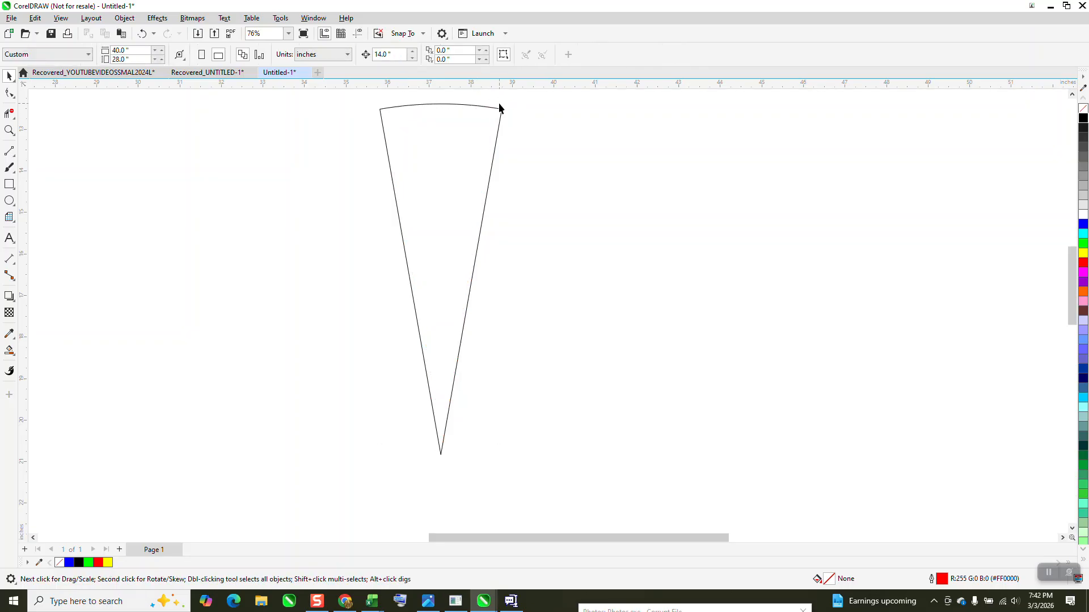
click(142, 34)
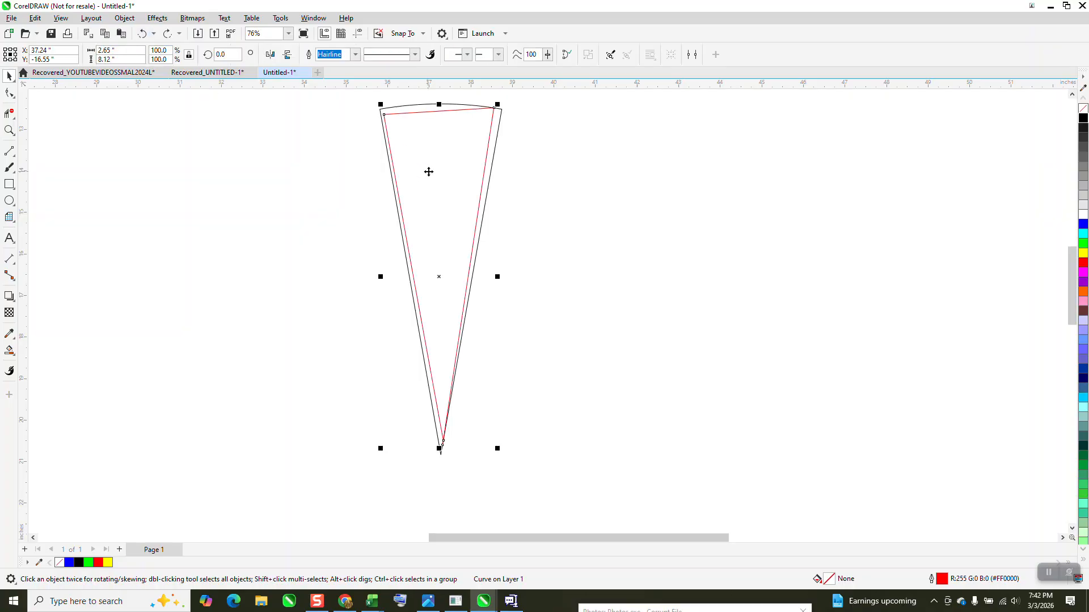
Step: Create a concentric copy of the red triangle scaled to 91% and rotate it by 2°
key(ctrl+v)
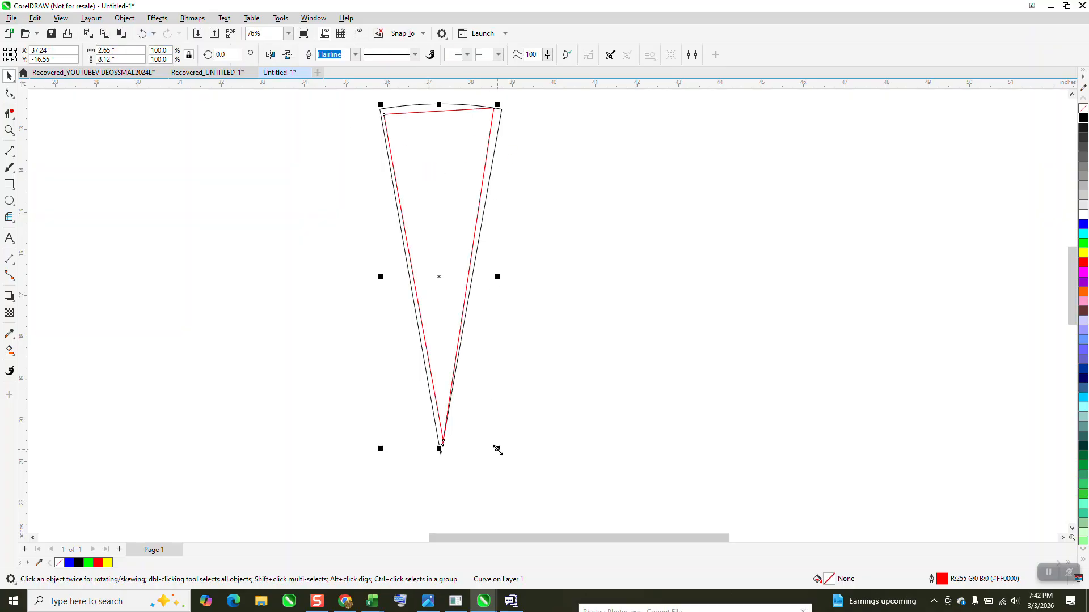
drag(497, 449, 493, 448)
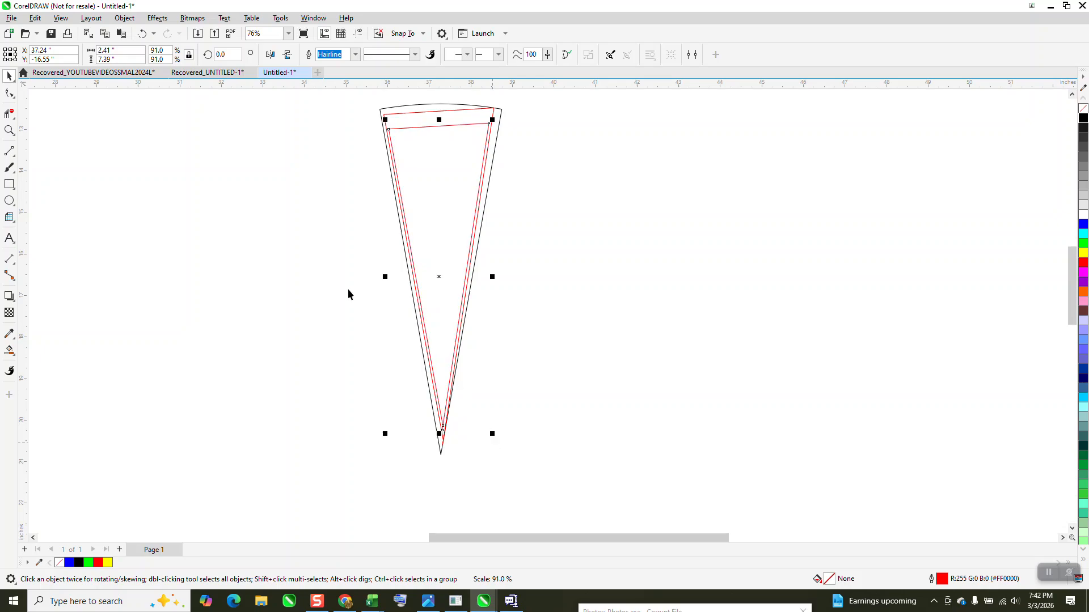
click(225, 53)
text(2)
key(Return)
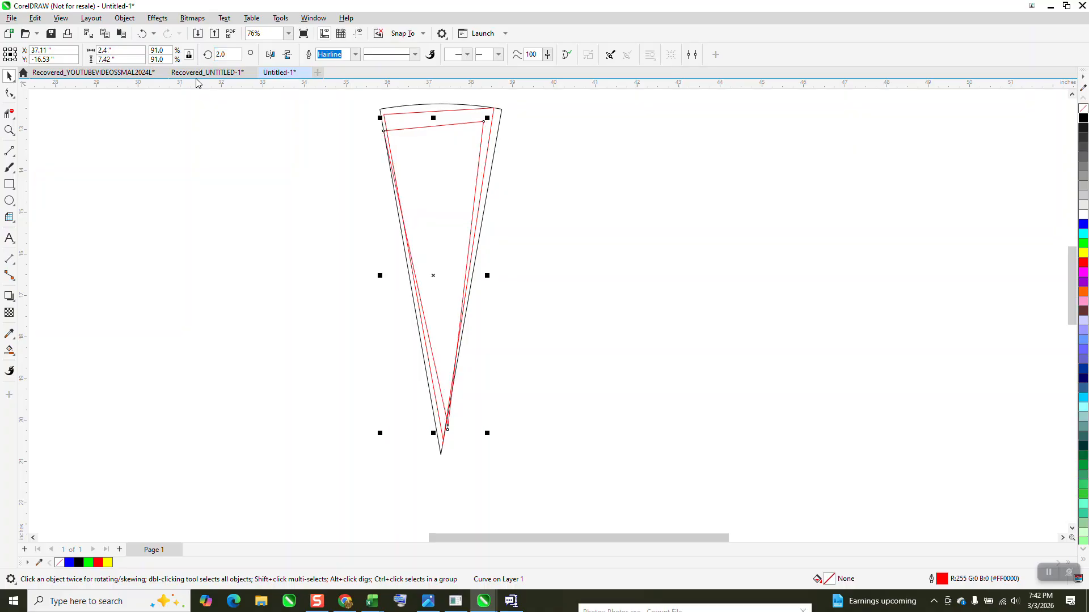
Step: Repeat the scaled and rotated duplication ten times to nest ever smaller triangles inside the wedge, and deselect
key(ctrl+d)
key(ctrl+d)
key(ctrl+d)
key(ctrl+d)
key(ctrl+d)
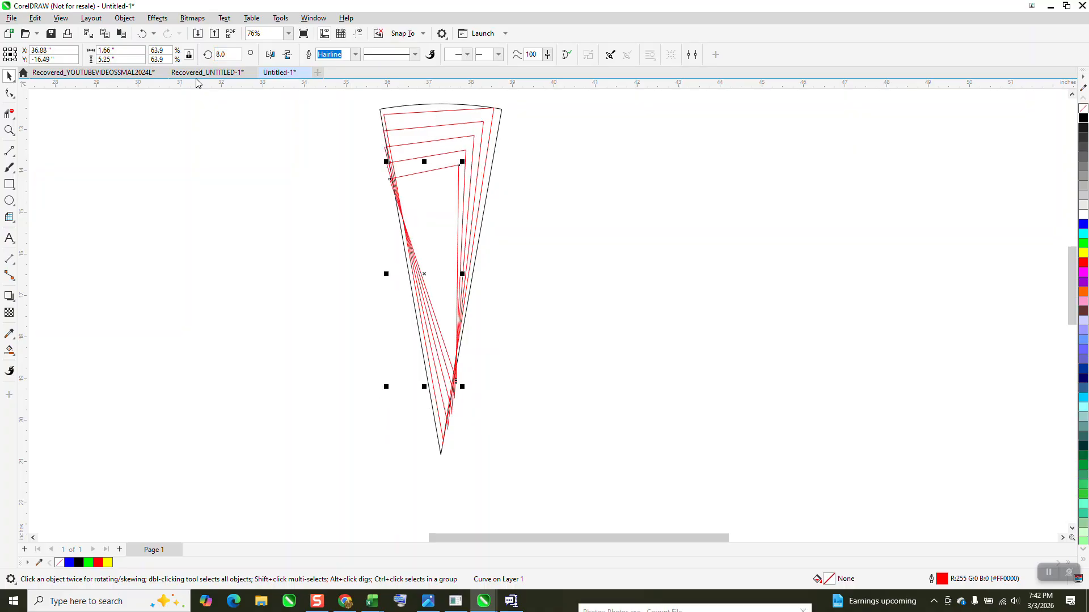
key(ctrl+d)
key(ctrl+d)
key(ctrl+d)
key(ctrl+d)
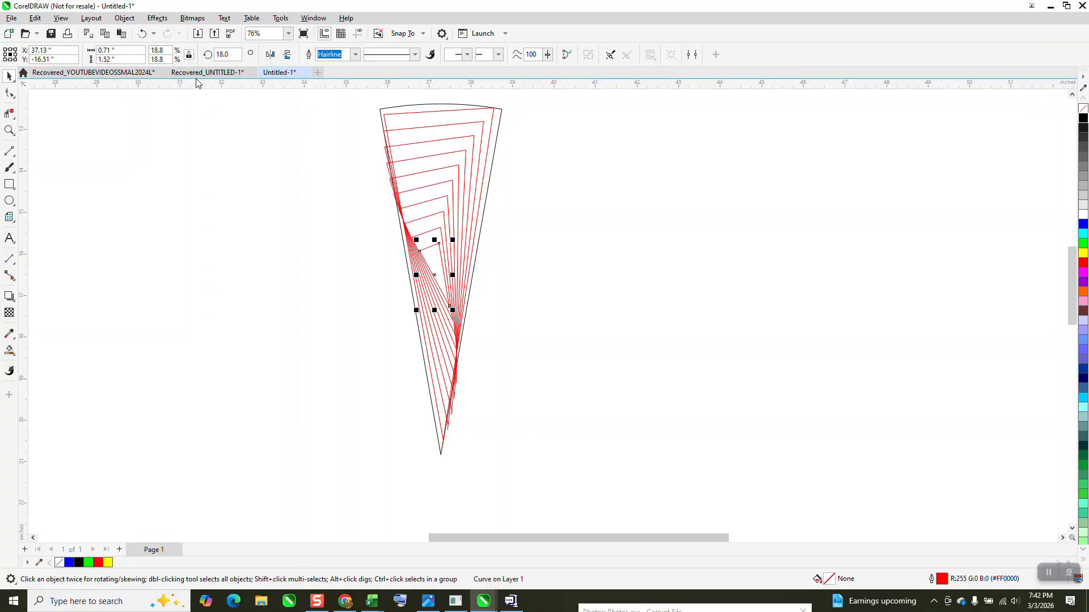
key(ctrl+d)
click(609, 298)
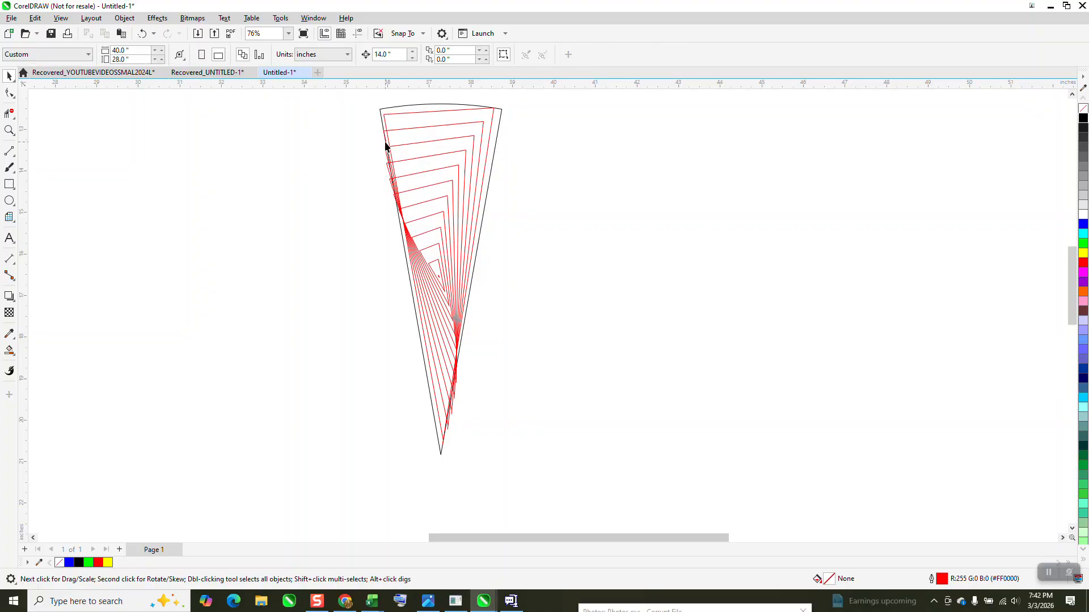
Step: Unlock the wedge outline and move it 14 inches to the right, clear of the red triangles
click(396, 107)
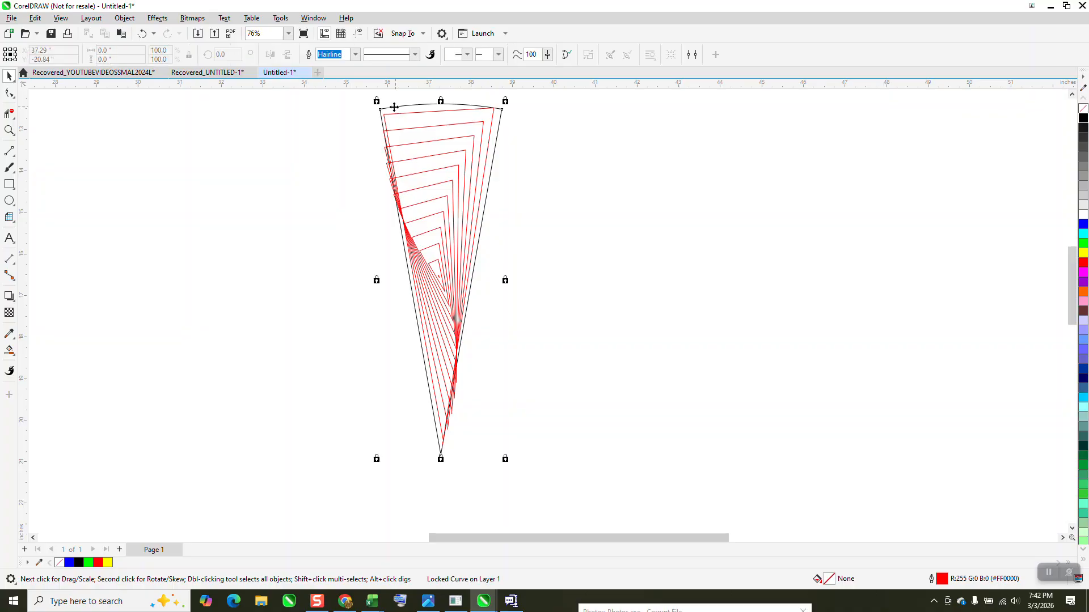
click(133, 22)
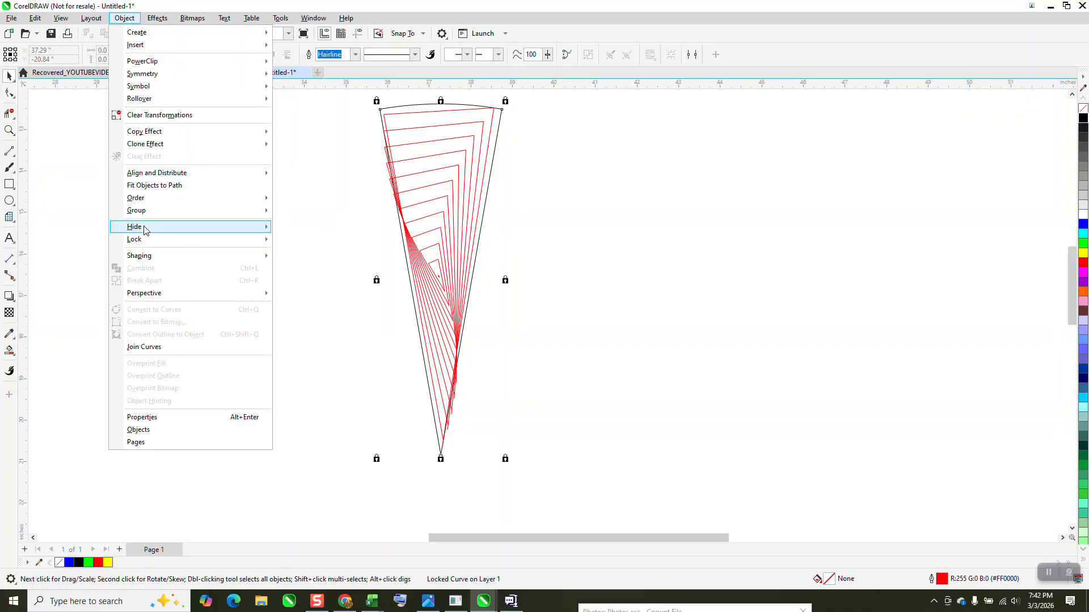
mouse_move(259, 245)
click(300, 253)
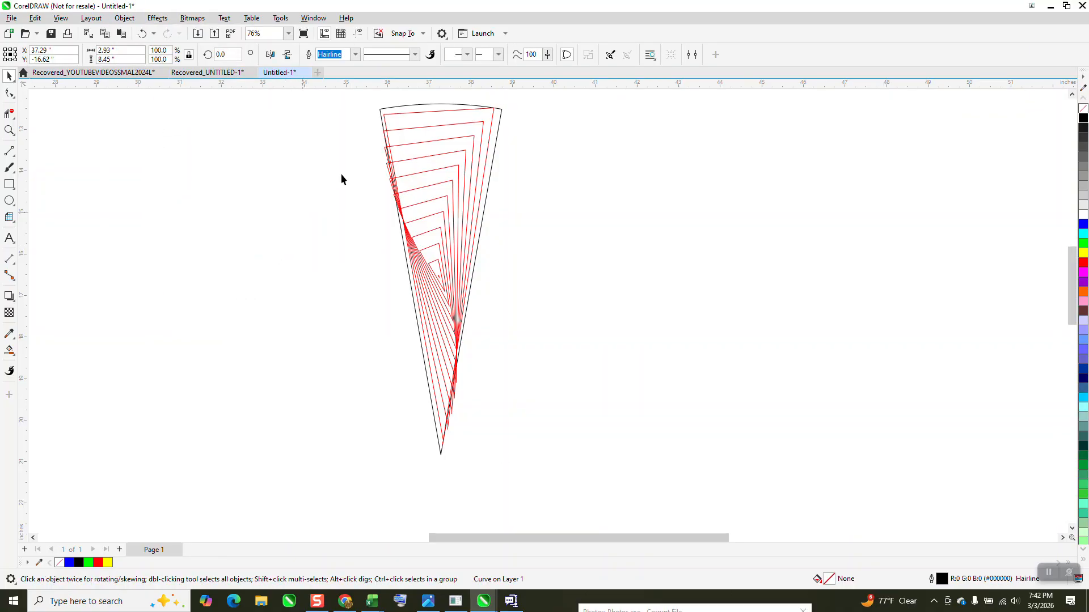
drag(412, 105, 992, 105)
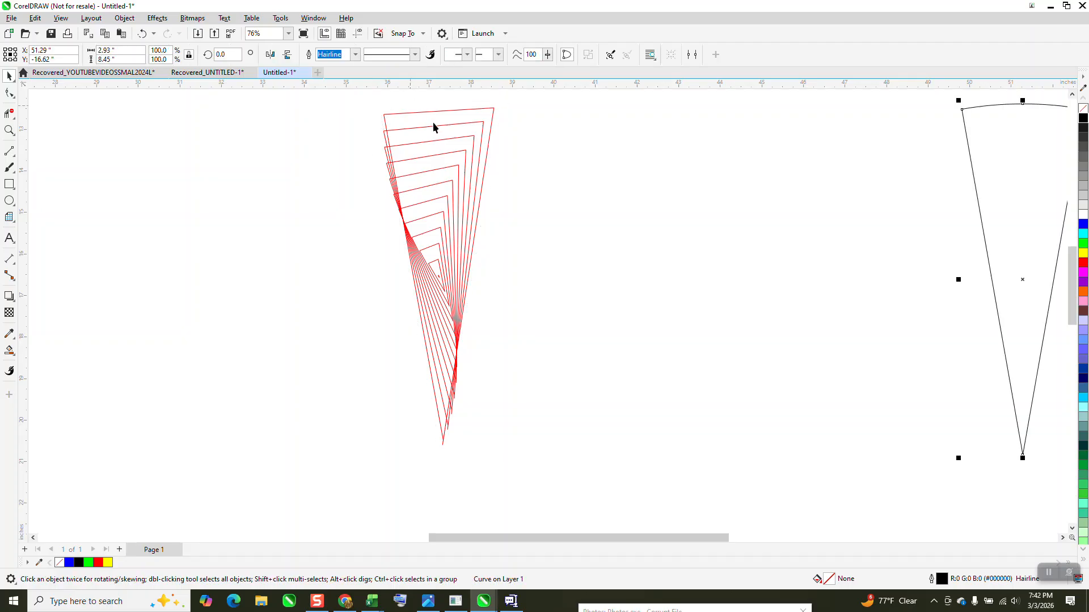
Step: Select all the nested red triangles and group them
scroll(431, 181, down, 1)
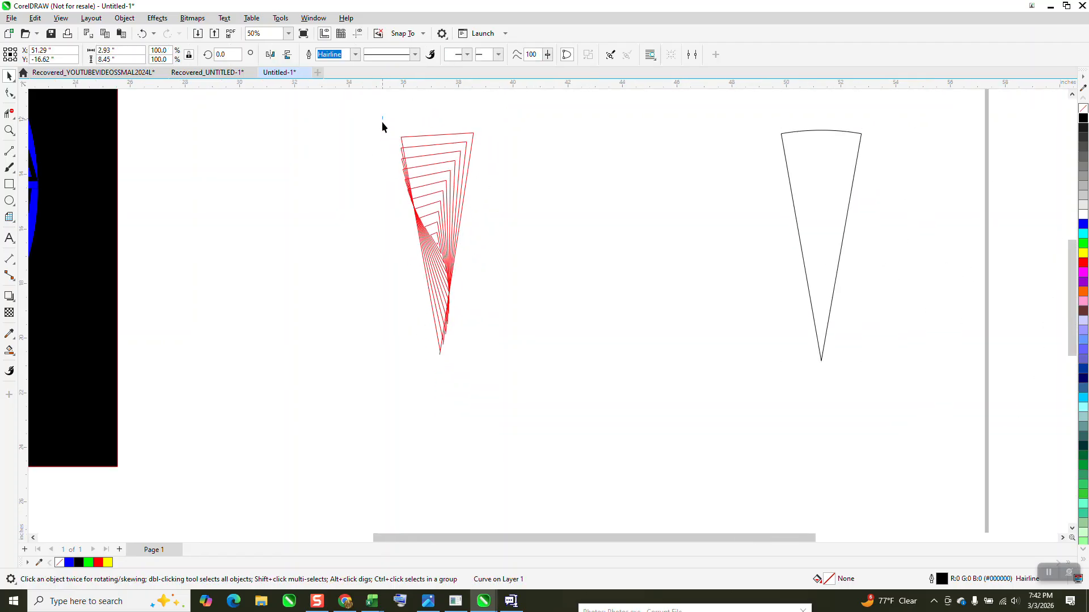
drag(383, 117, 592, 418)
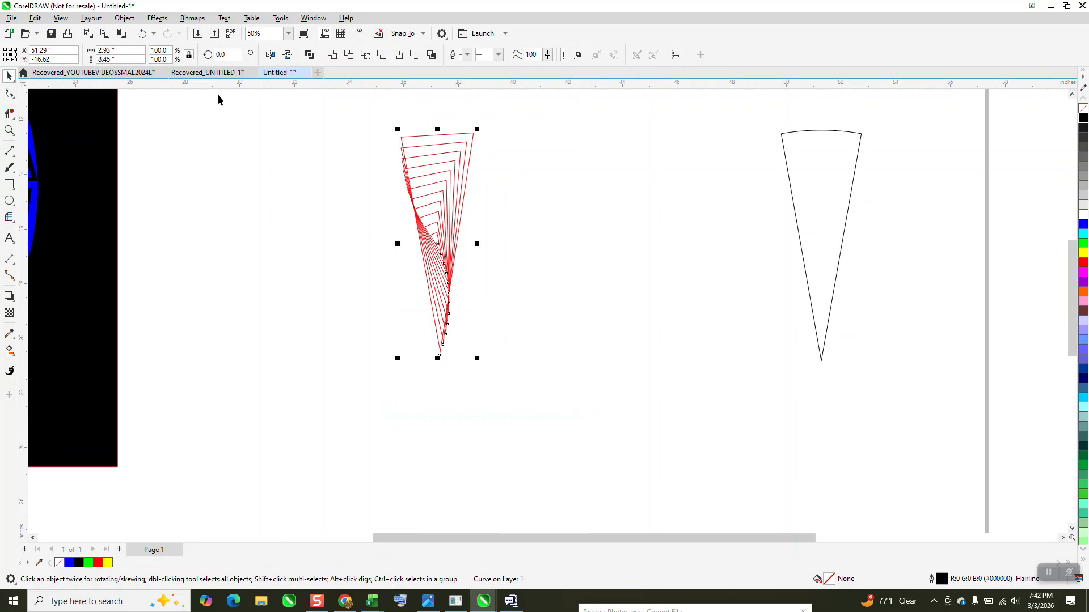
click(124, 17)
mouse_move(151, 211)
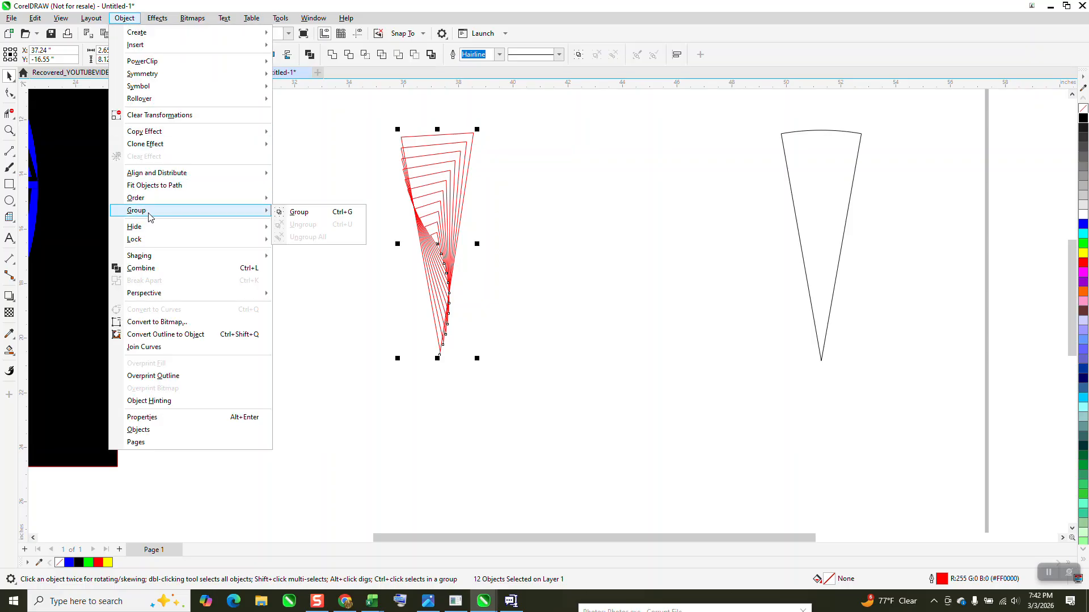
click(299, 211)
Step: Move the wedge outline 14 inches left, back over the grouped triangles, and select both
click(844, 235)
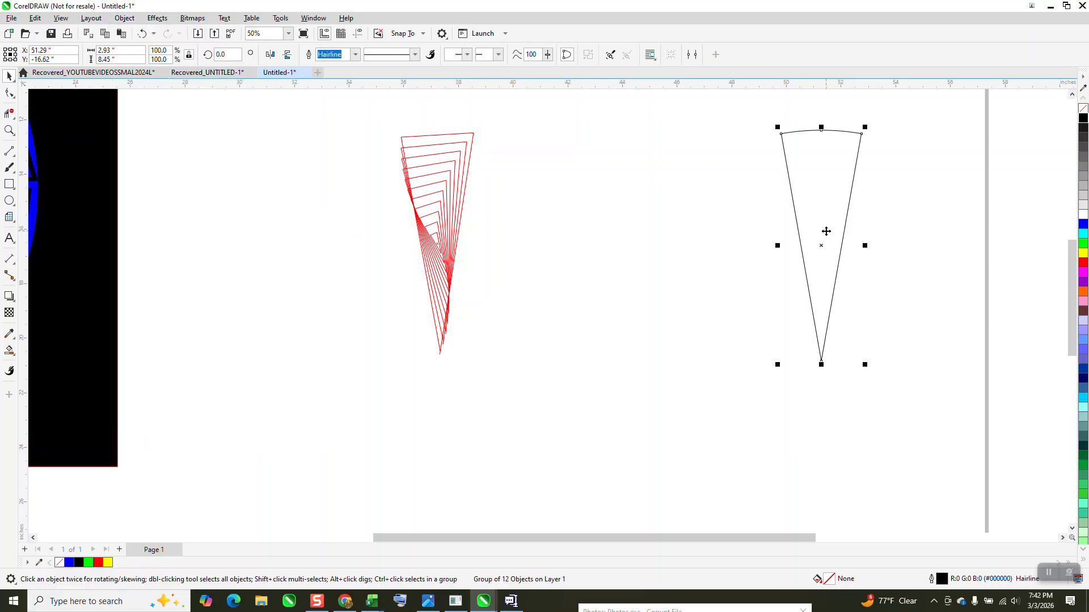
drag(826, 236, 444, 235)
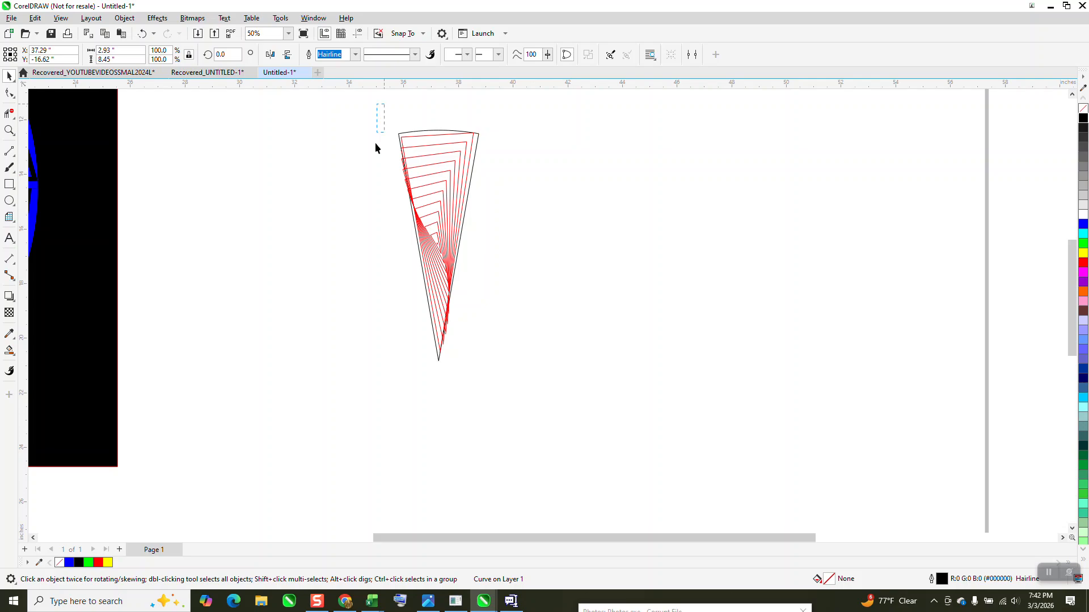
drag(484, 368, 498, 381)
Step: Make a black-outlined copy of the grouped triangles and move it and the wedge 14 inches to the right
key(z)
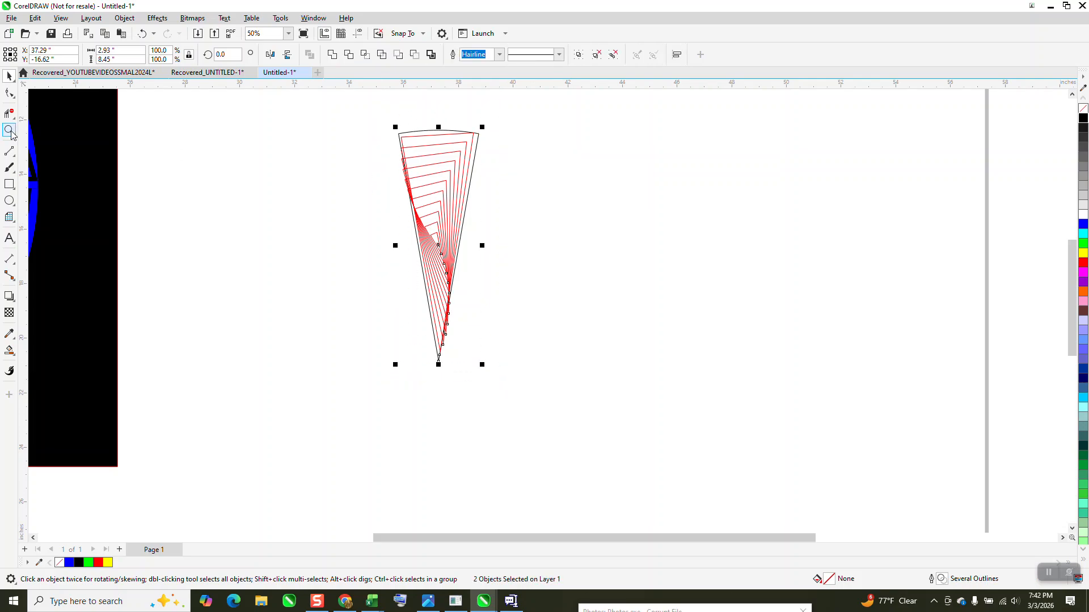
drag(423, 297, 493, 359)
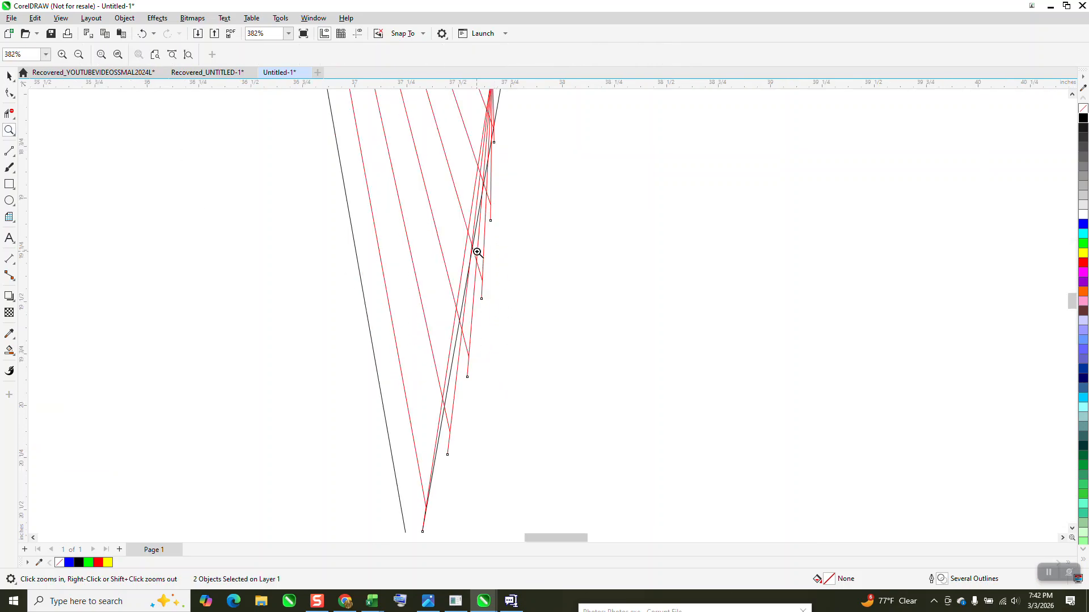
scroll(476, 252, down, 8)
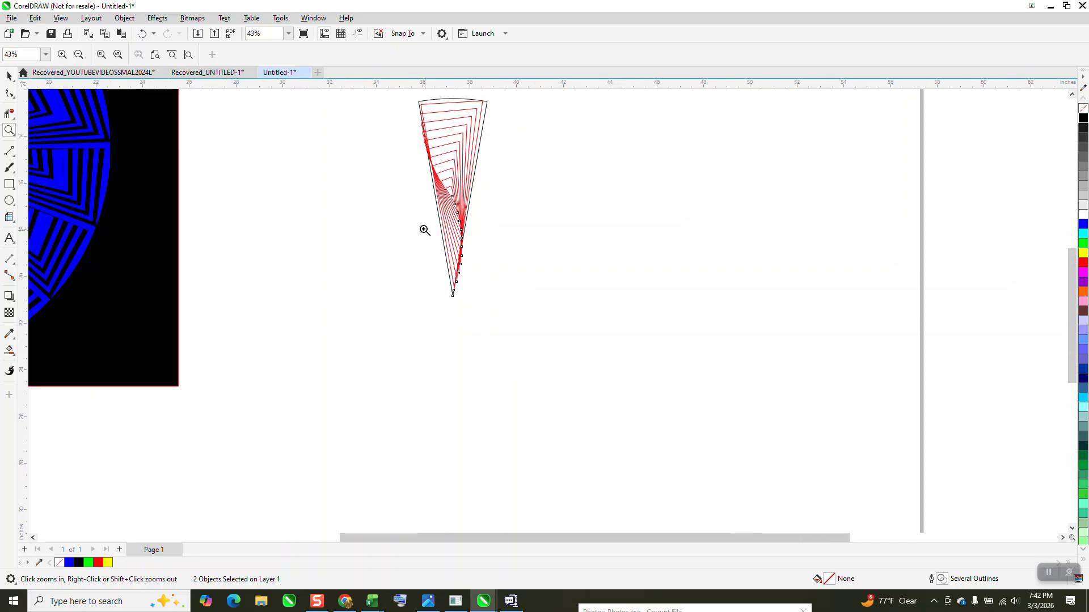
scroll(425, 230, down, 2)
click(9, 76)
drag(385, 126, 513, 278)
click(366, 55)
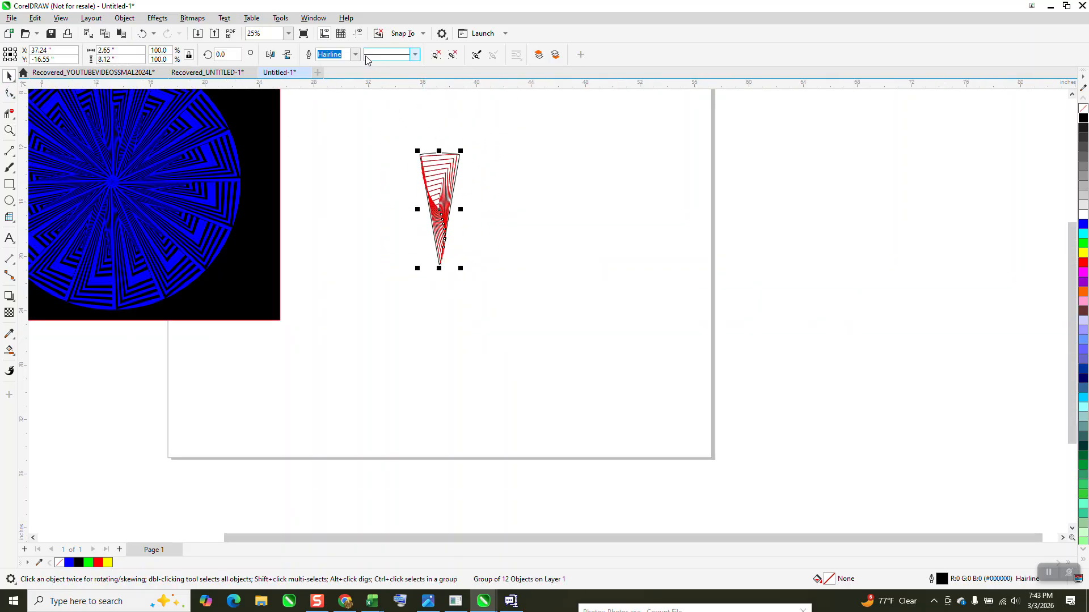
key(ctrl+d)
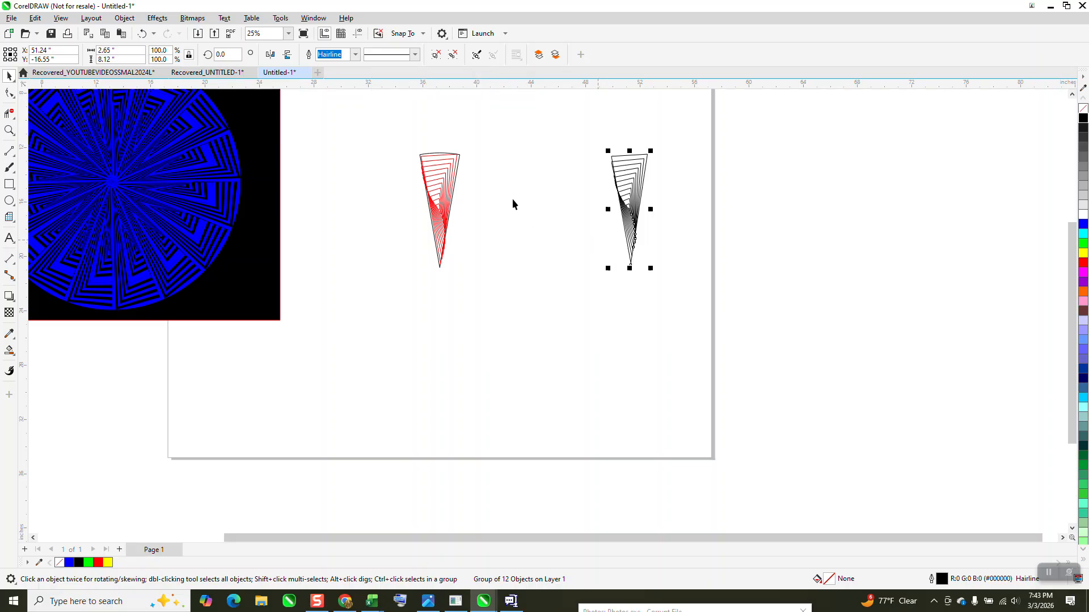
click(460, 156)
key(Right)
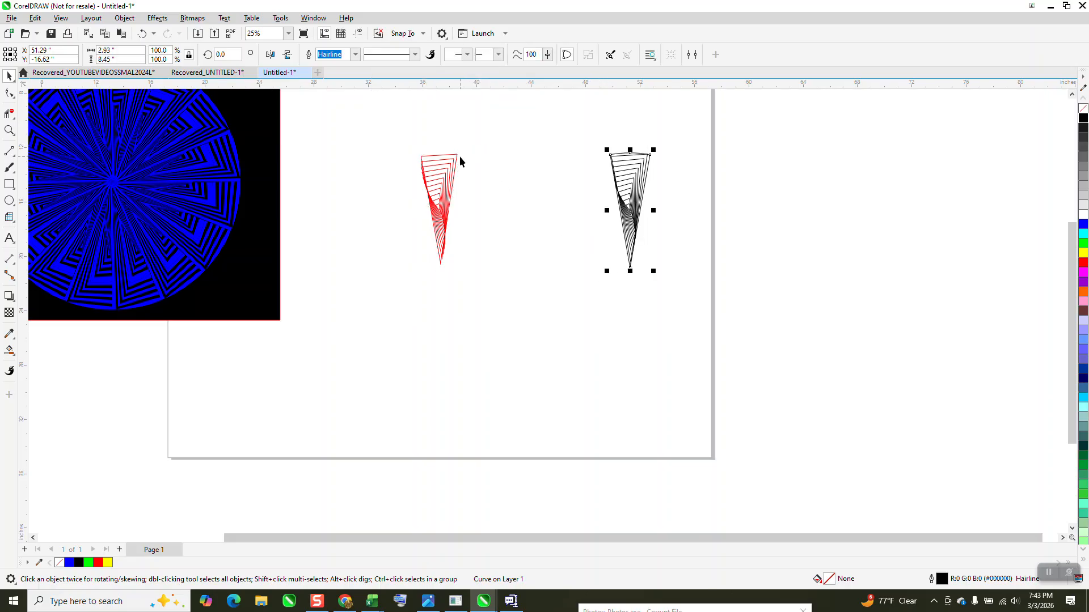
Step: Delete the remaining red triangle group and move the wedge with its black triangles 14 inches back to the left
drag(414, 136, 409, 161)
drag(480, 281, 479, 279)
key(Delete)
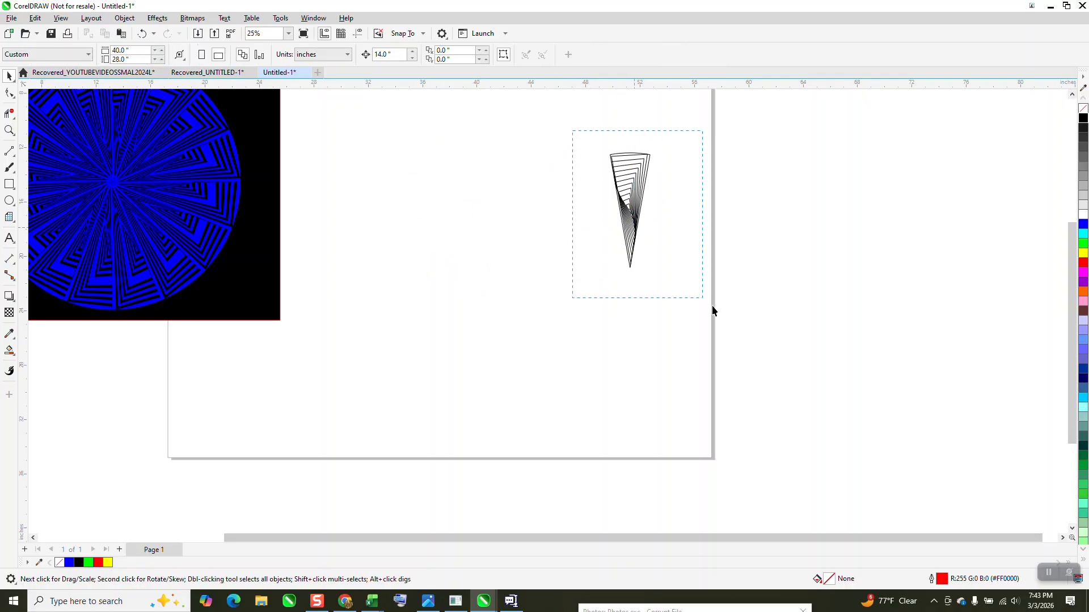
drag(713, 311, 723, 321)
key(Left)
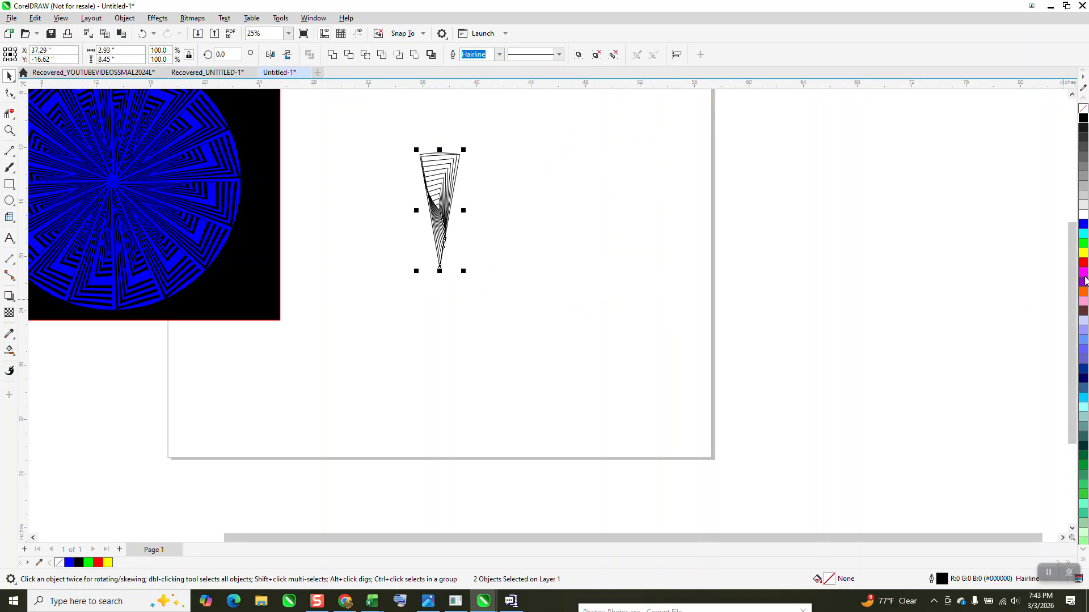
Step: Try a yellow outline on the wedge and triangle group, undo it, and reselect both
right_click(1082, 254)
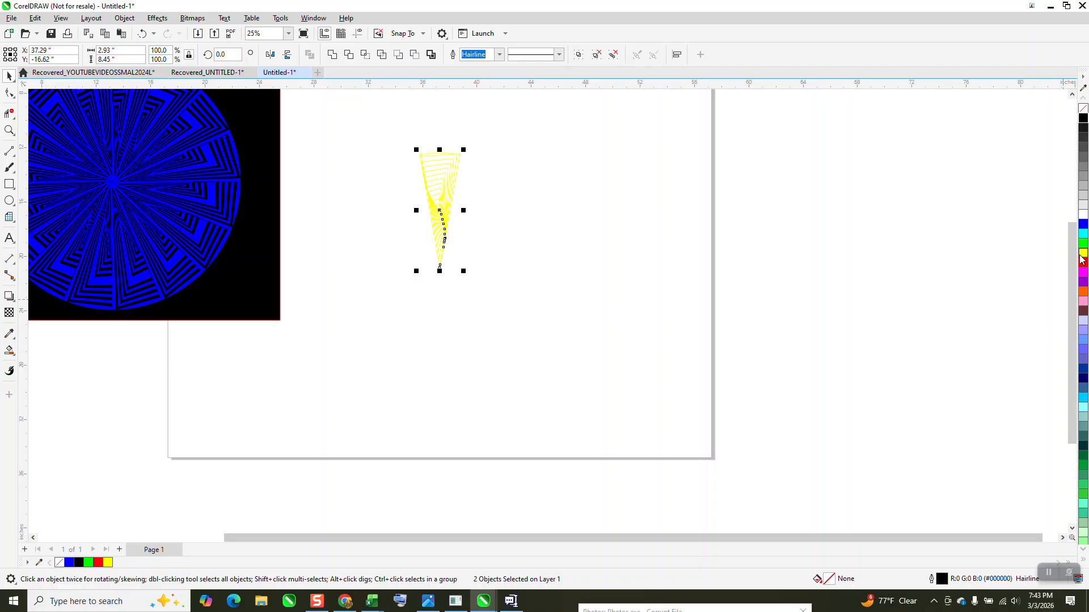
click(143, 33)
drag(365, 125, 627, 360)
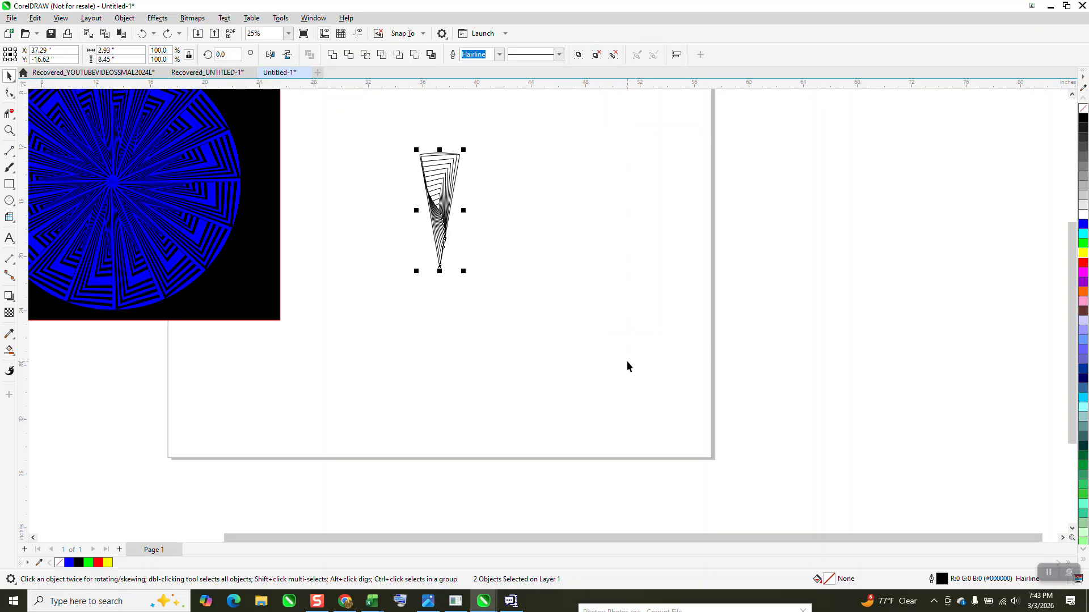
Step: Duplicate the wedge with its triangle group, move the copy 28 inches to the right and give it a red outline
key(KP_Add)
key(Right)
key(Right)
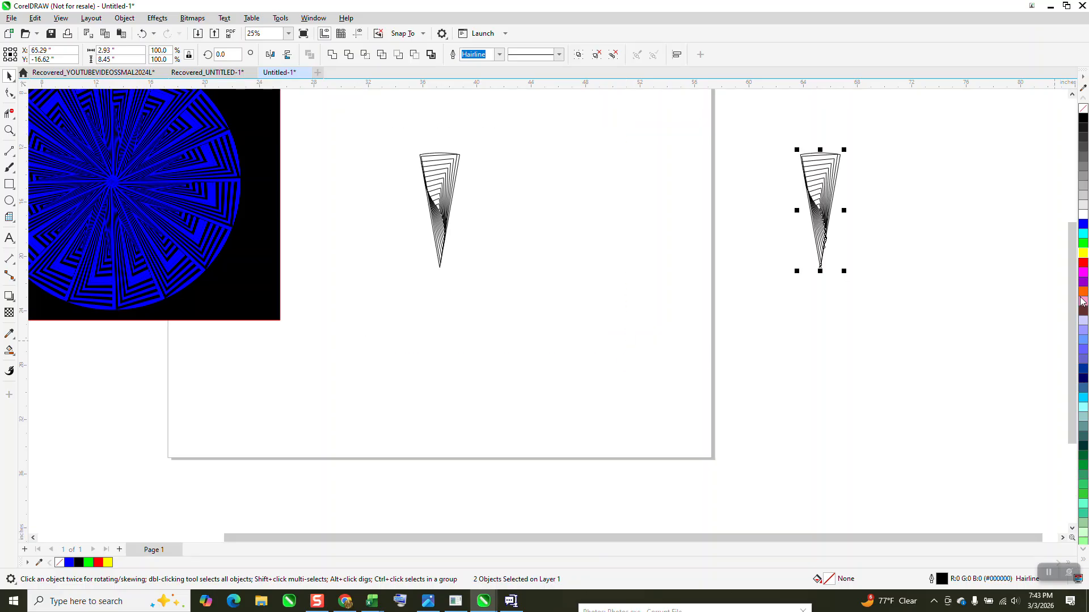
right_click(1083, 262)
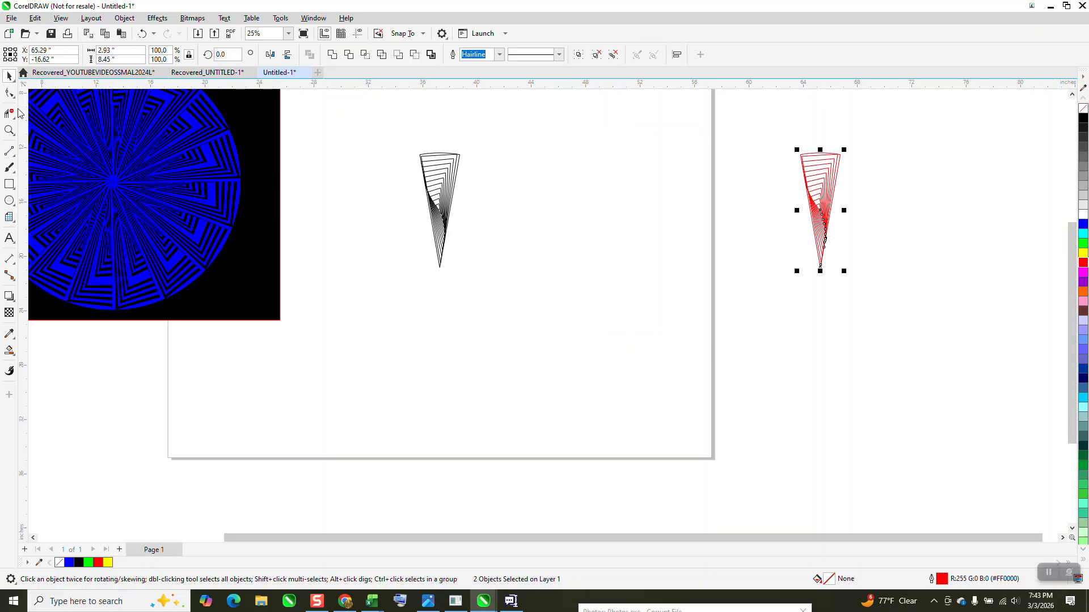
Step: Smart-fill every other nested band of the black wedge with blue and no outline, from the arc inward
click(9, 131)
drag(408, 135, 557, 266)
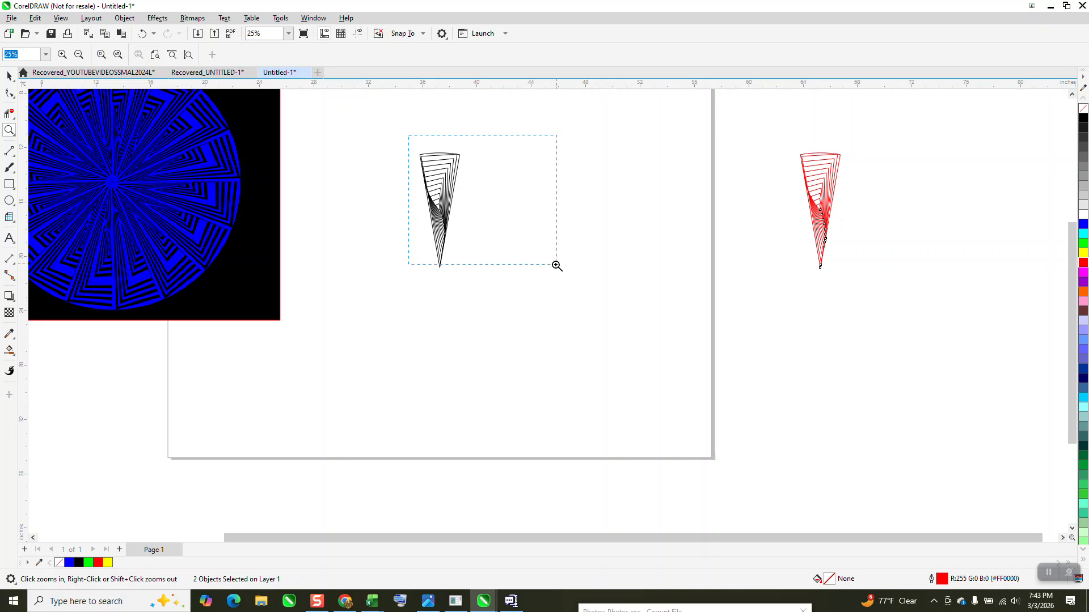
click(10, 350)
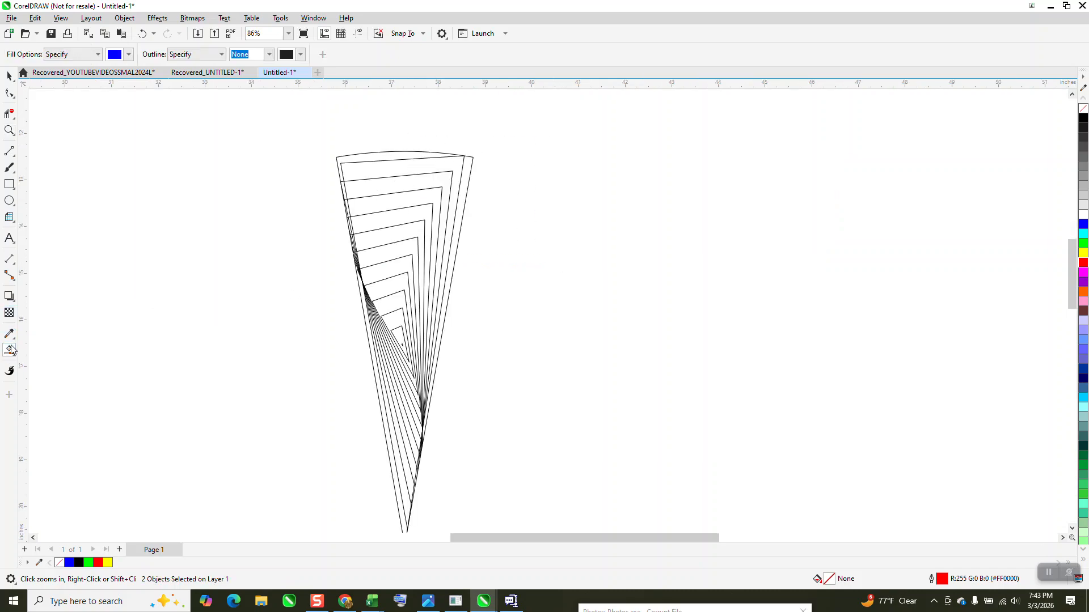
click(374, 157)
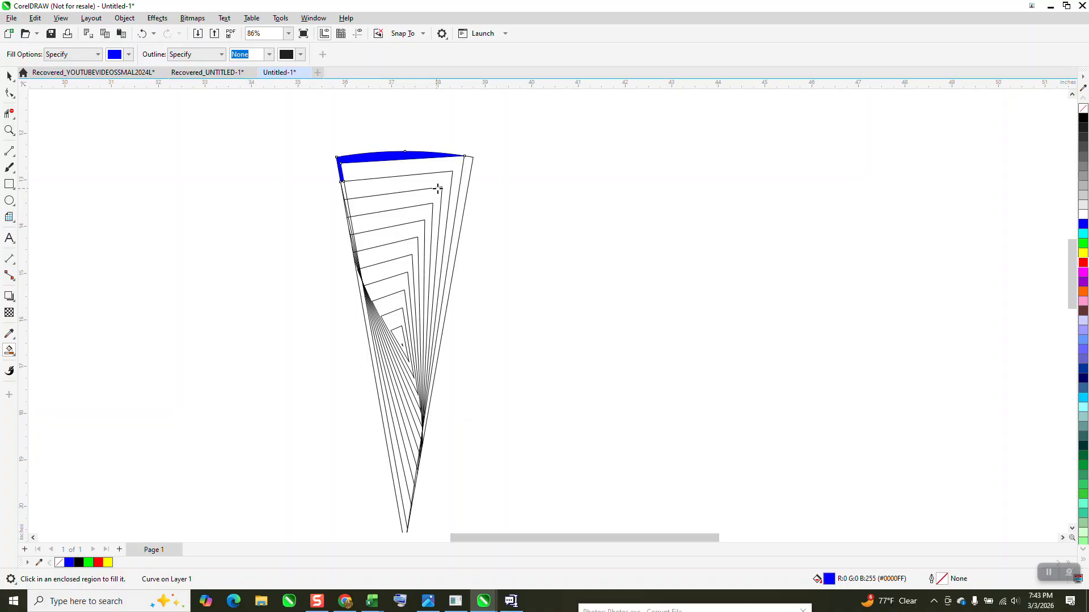
click(463, 180)
click(447, 180)
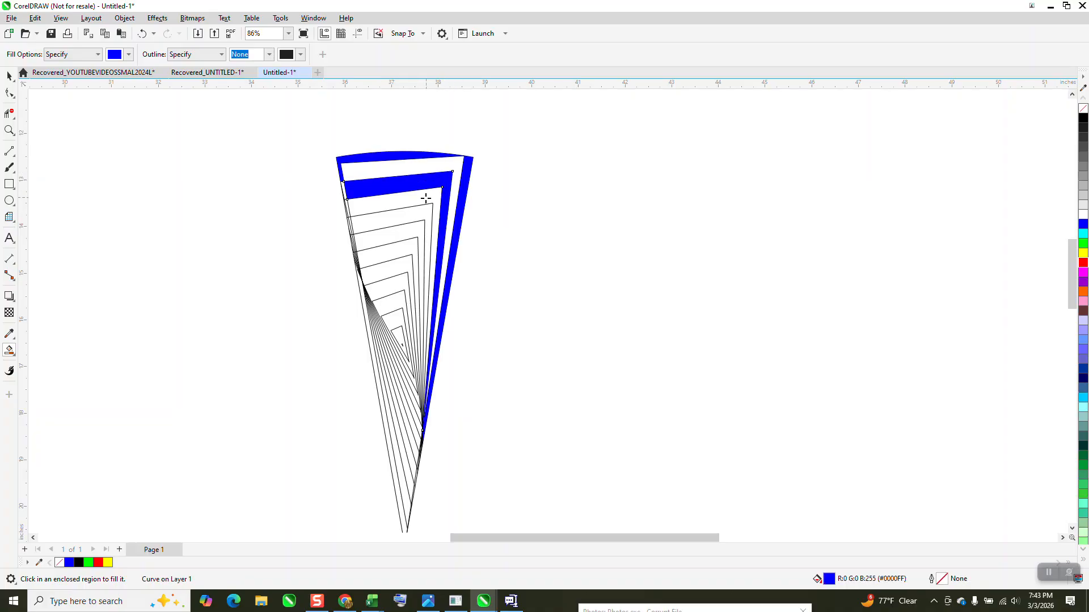
click(415, 213)
click(408, 245)
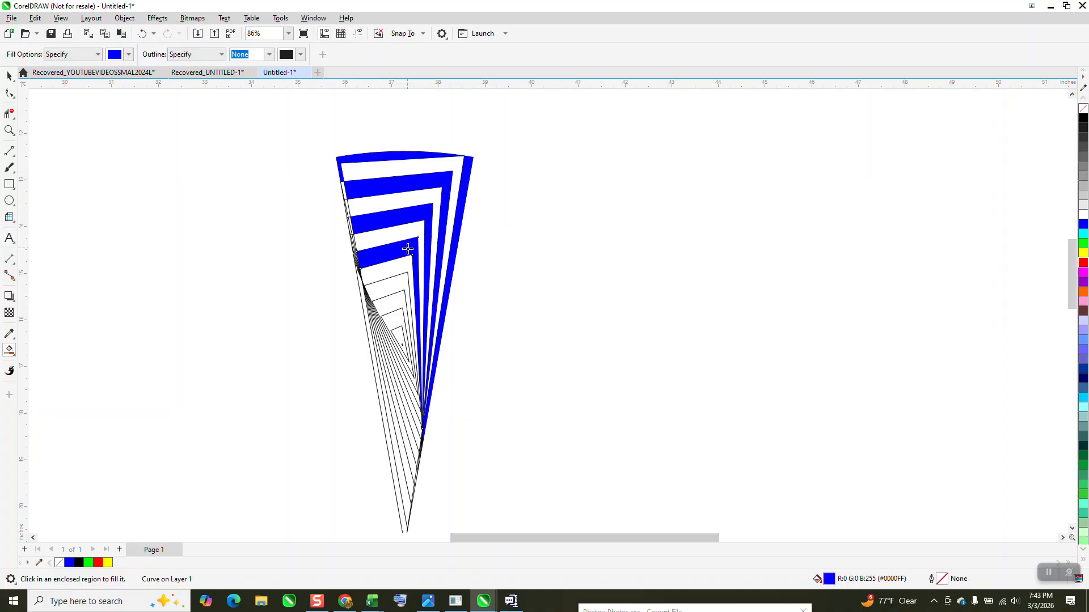
click(399, 291)
click(397, 315)
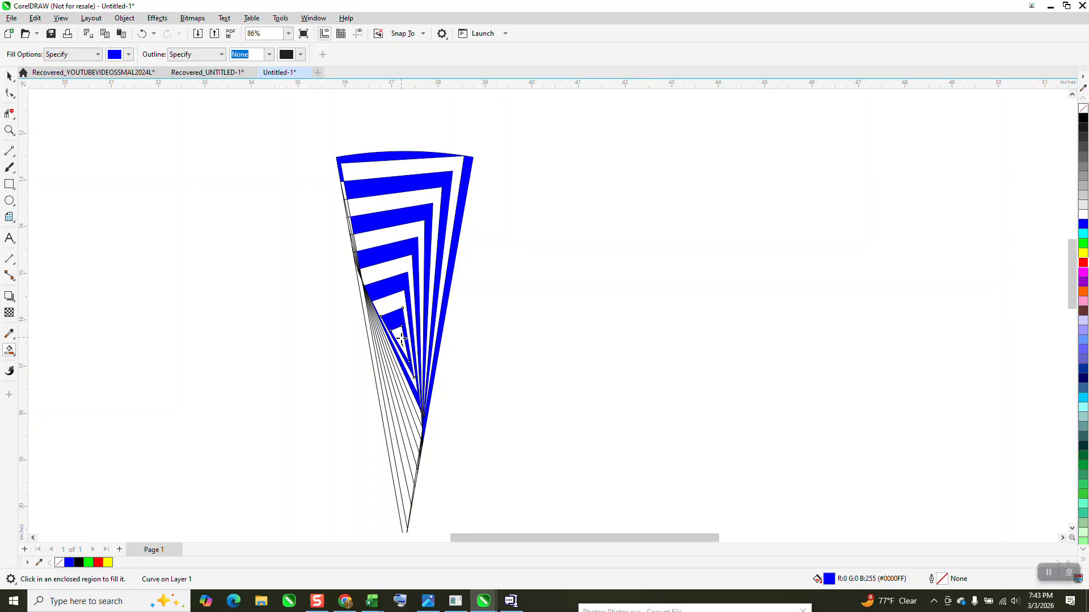
Step: Fill alternate narrow slivers along the wedge's lower left side with blue, out to its edge
click(409, 429)
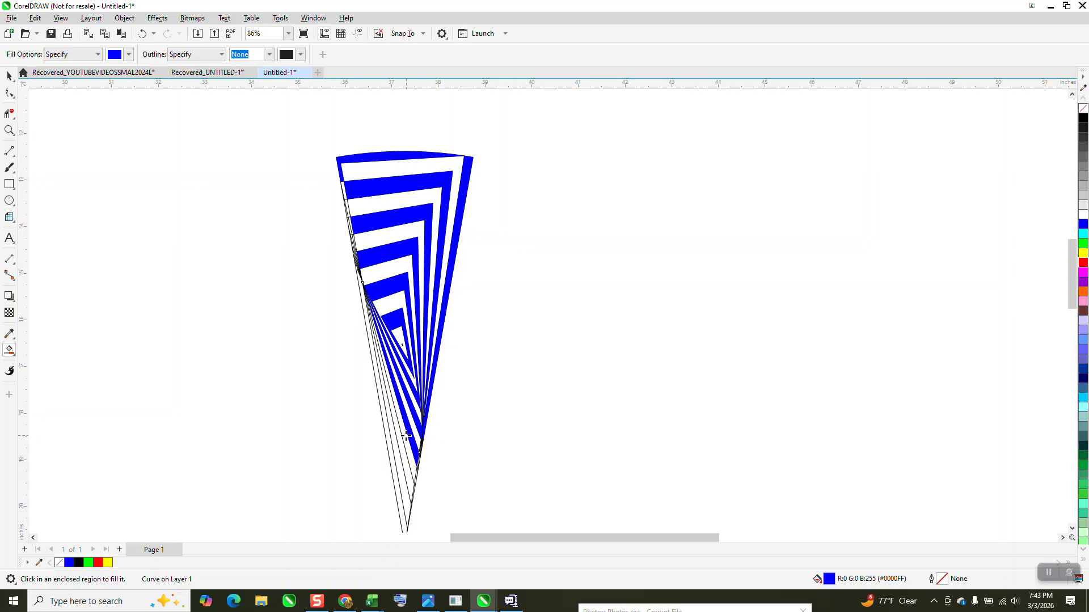
click(398, 448)
click(391, 454)
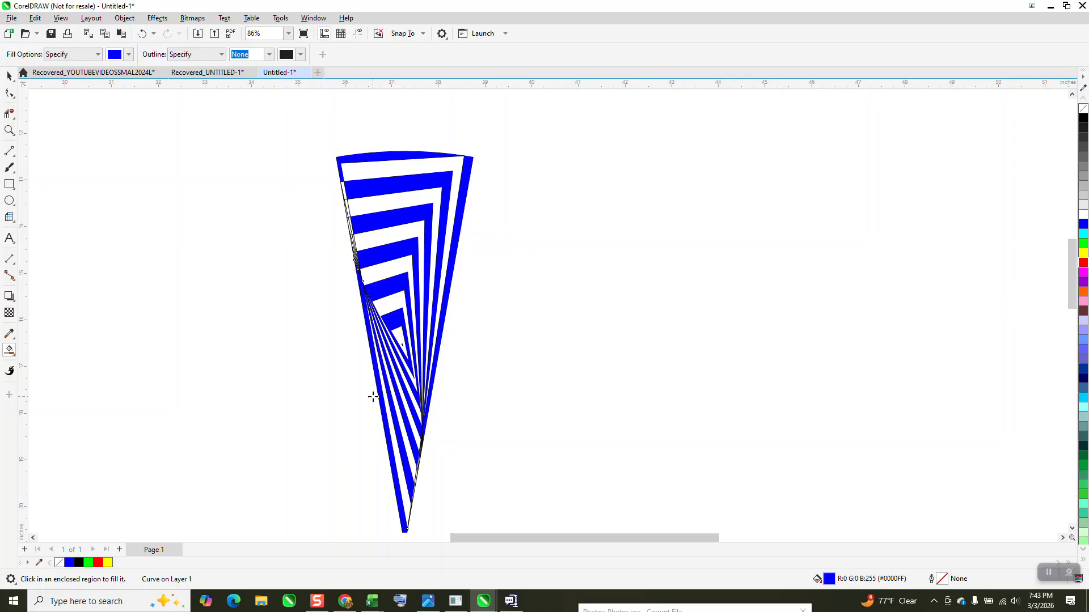
Step: Group the wedge with its blue fills and move the group's rotation centre to the wedge's bottom tip
click(9, 76)
scroll(266, 120, down, 1)
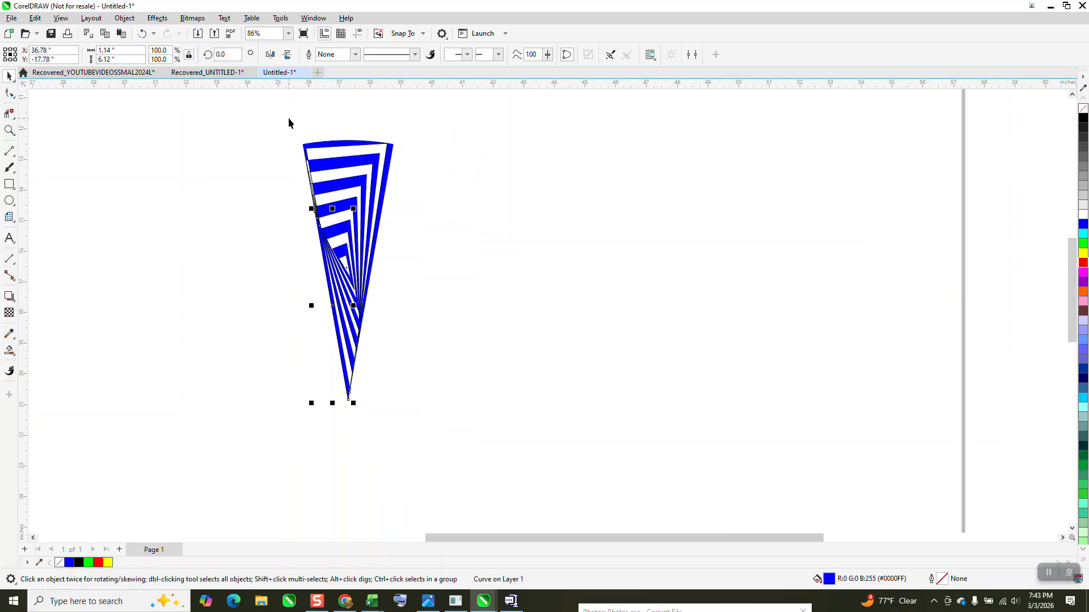
drag(282, 120, 455, 425)
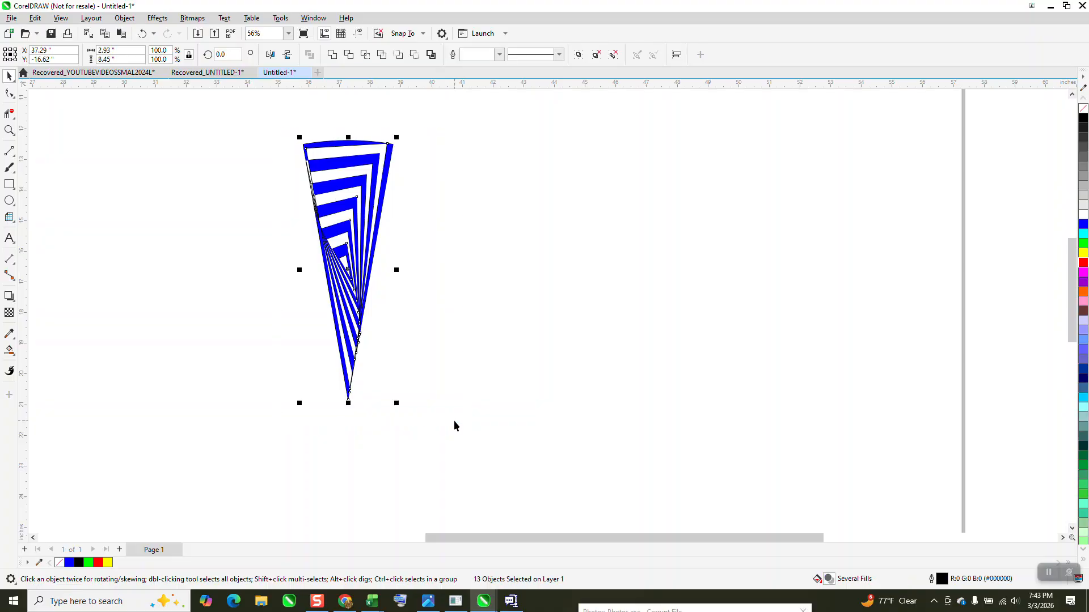
key(ctrl+g)
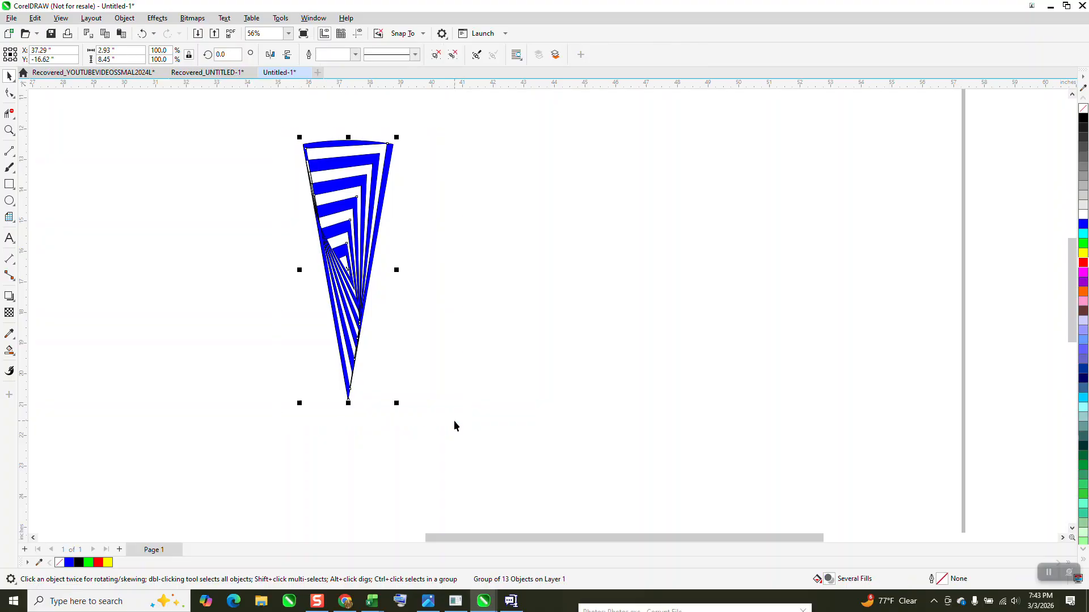
click(349, 271)
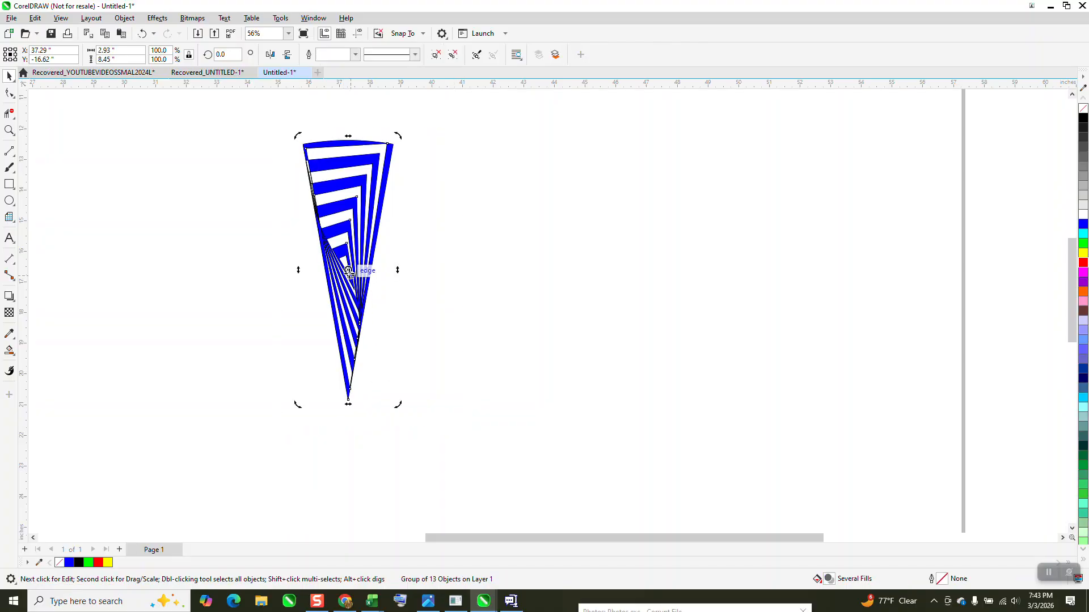
drag(348, 271, 348, 392)
Step: Try adding a copy of the grouped wedge rotated 20° about its tip, and delete that copy
key(ctrl+r)
click(143, 34)
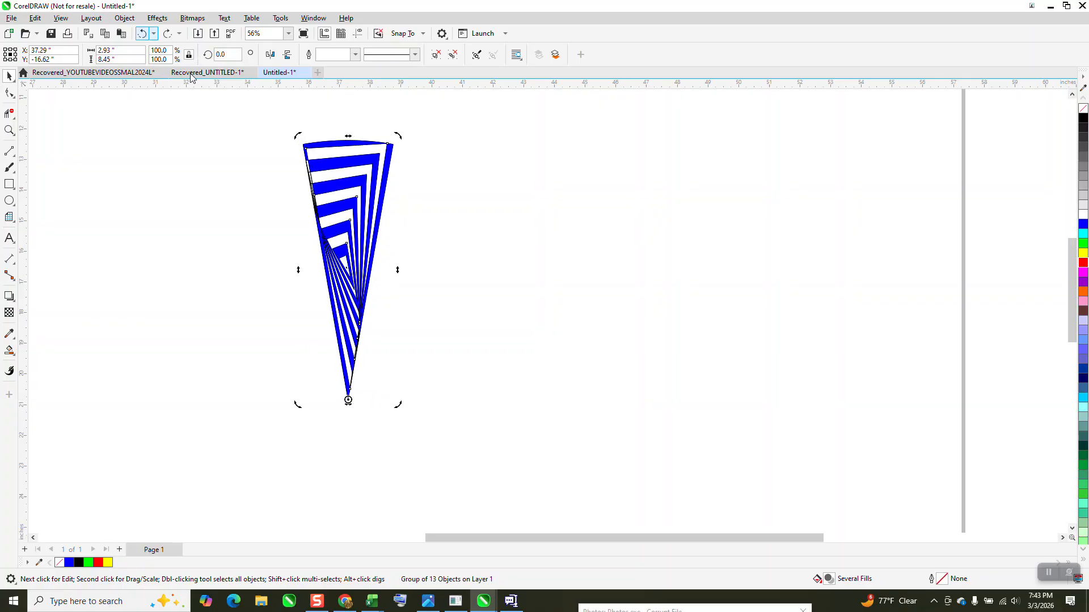
click(316, 173)
click(338, 206)
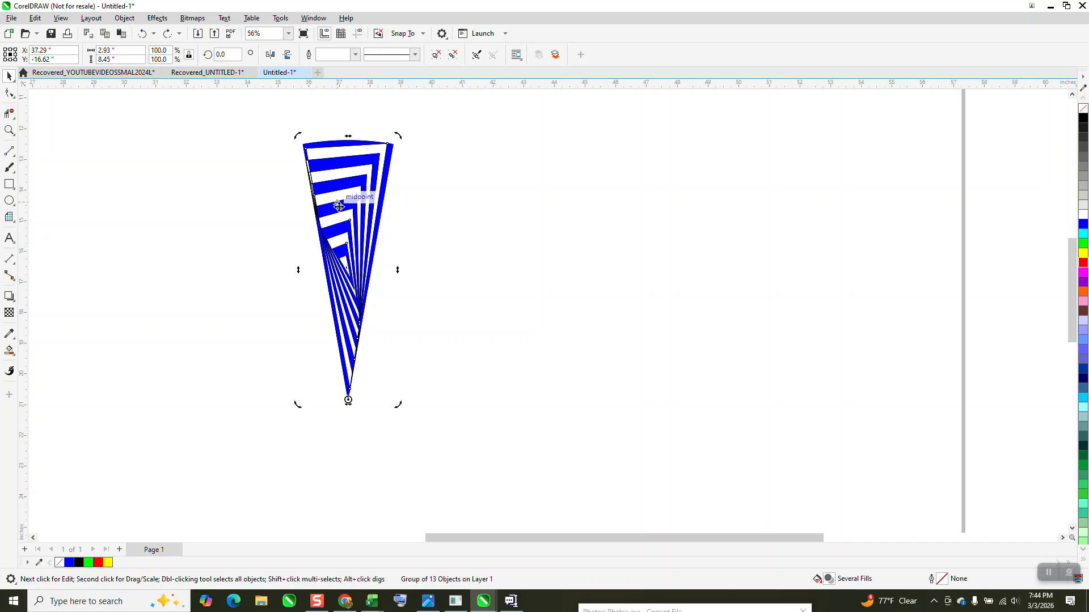
double_click(227, 55)
text(20)
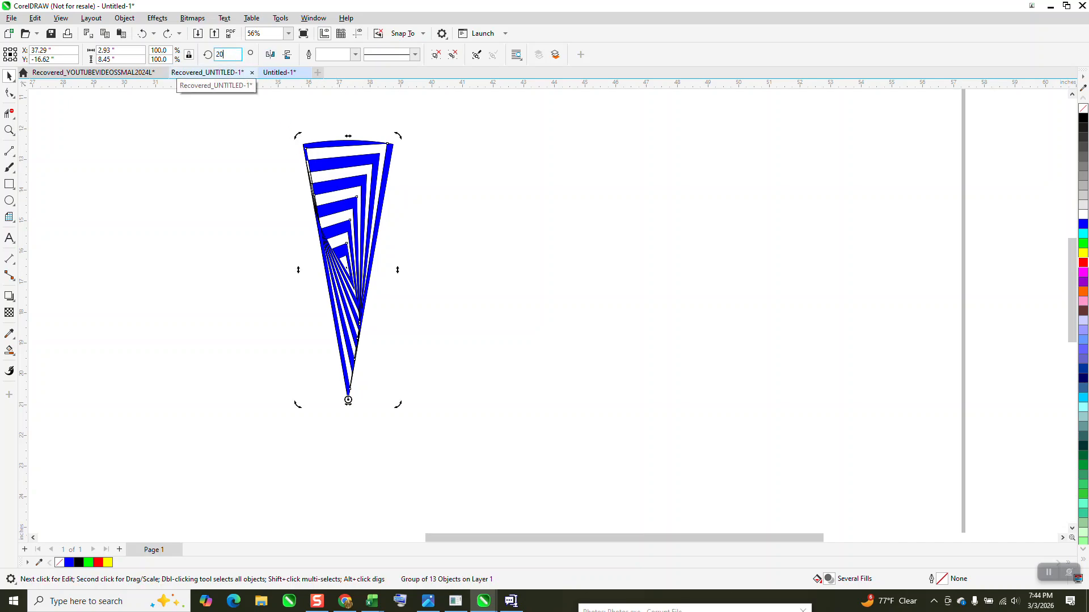
key(Return)
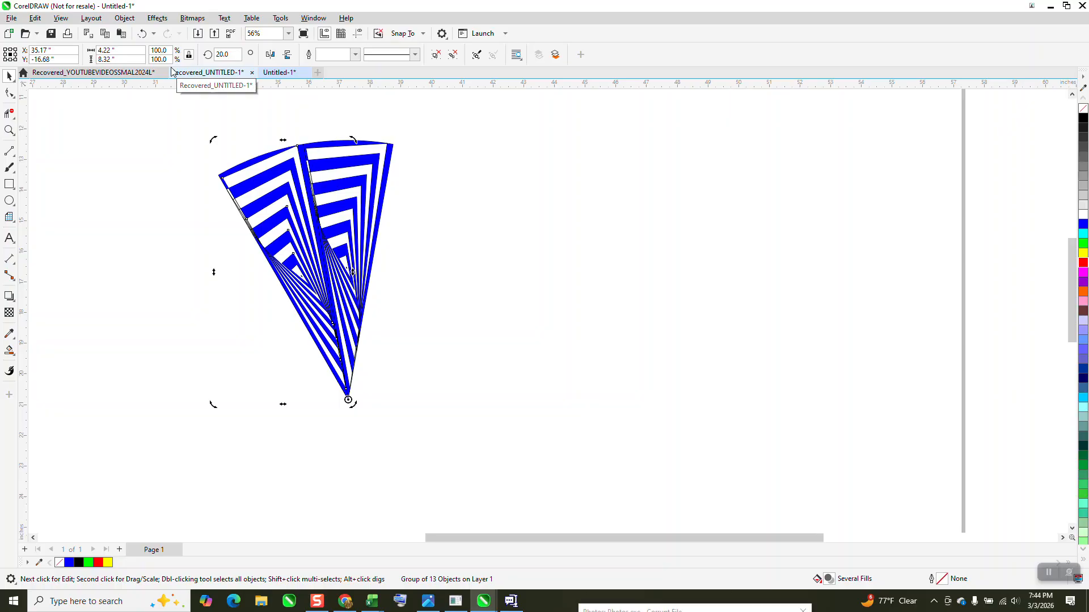
key(Delete)
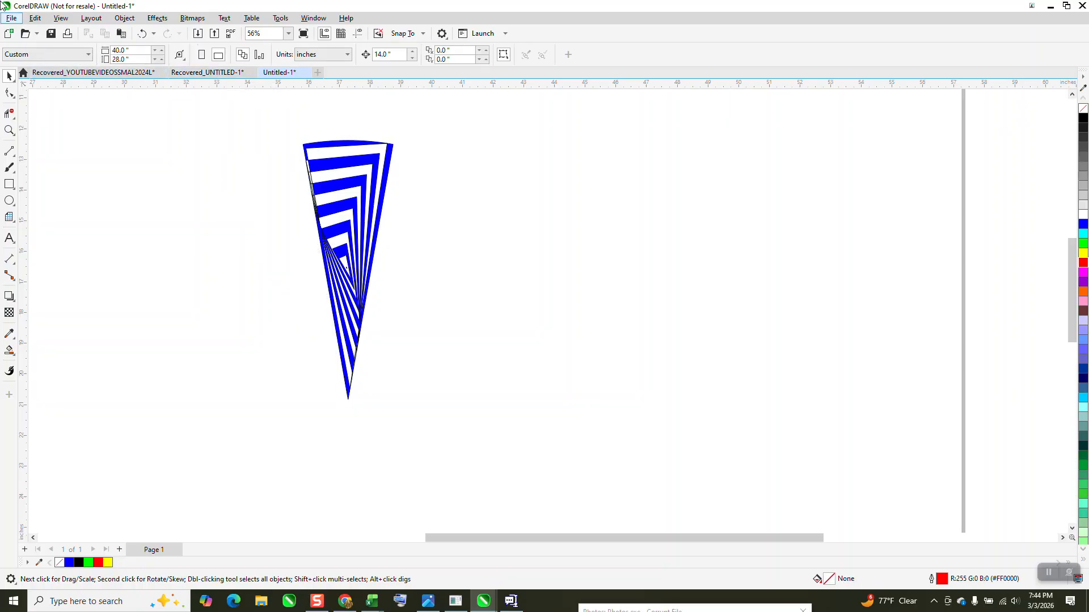
Step: Fill the unfilled slivers at the left ends of the second and third blue bands with blue
click(9, 129)
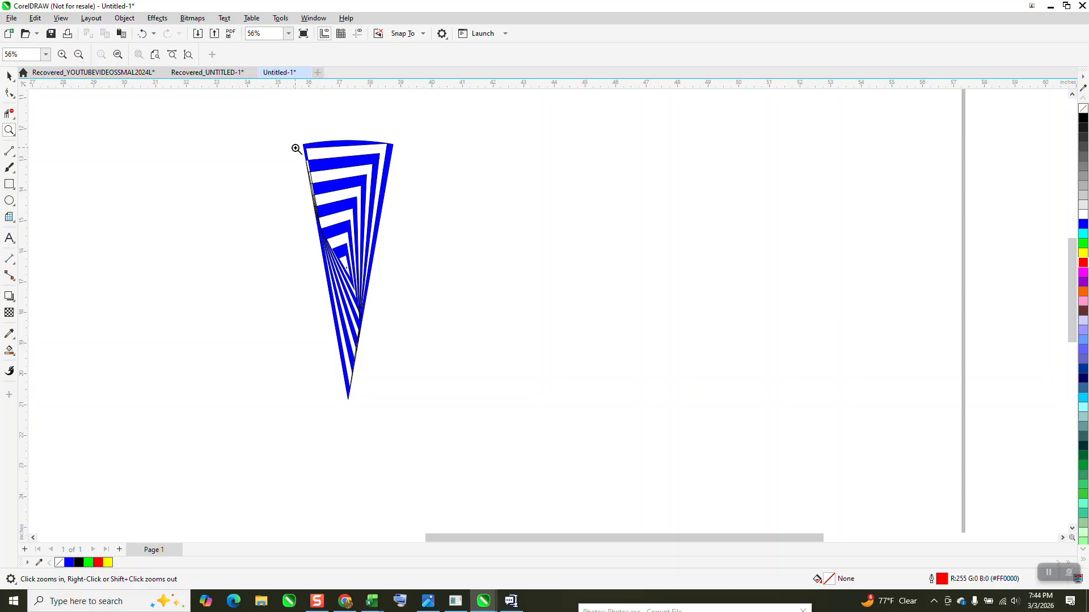
drag(298, 145, 358, 208)
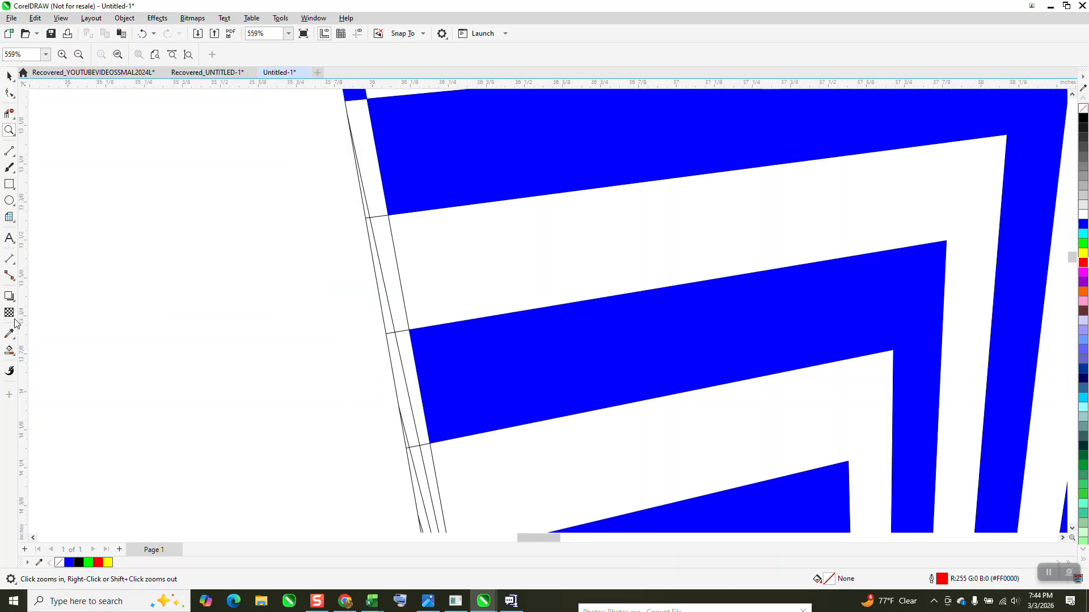
click(9, 350)
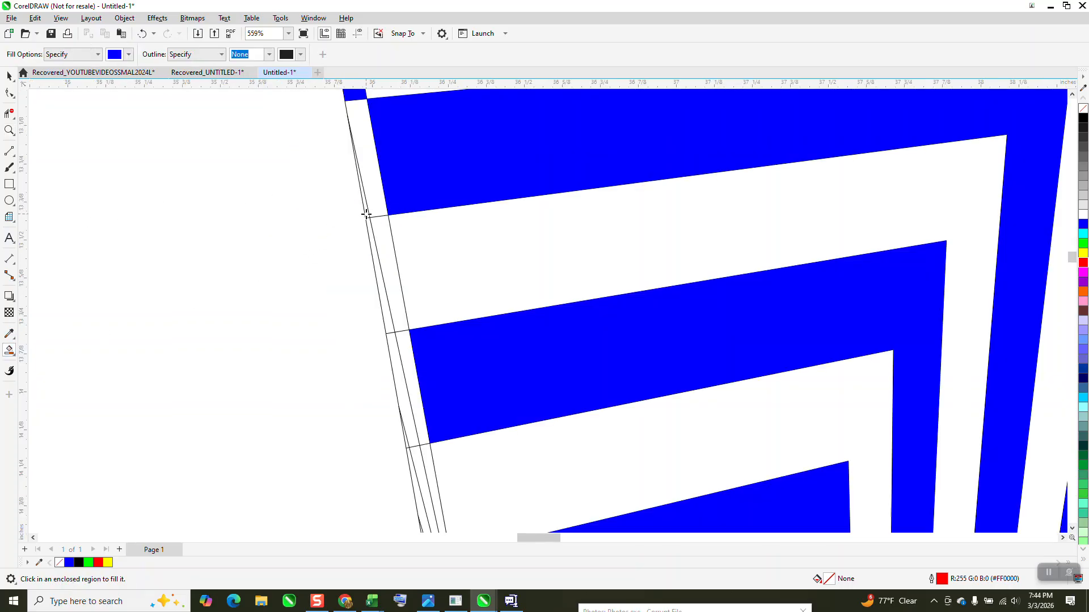
click(373, 206)
click(409, 357)
click(397, 372)
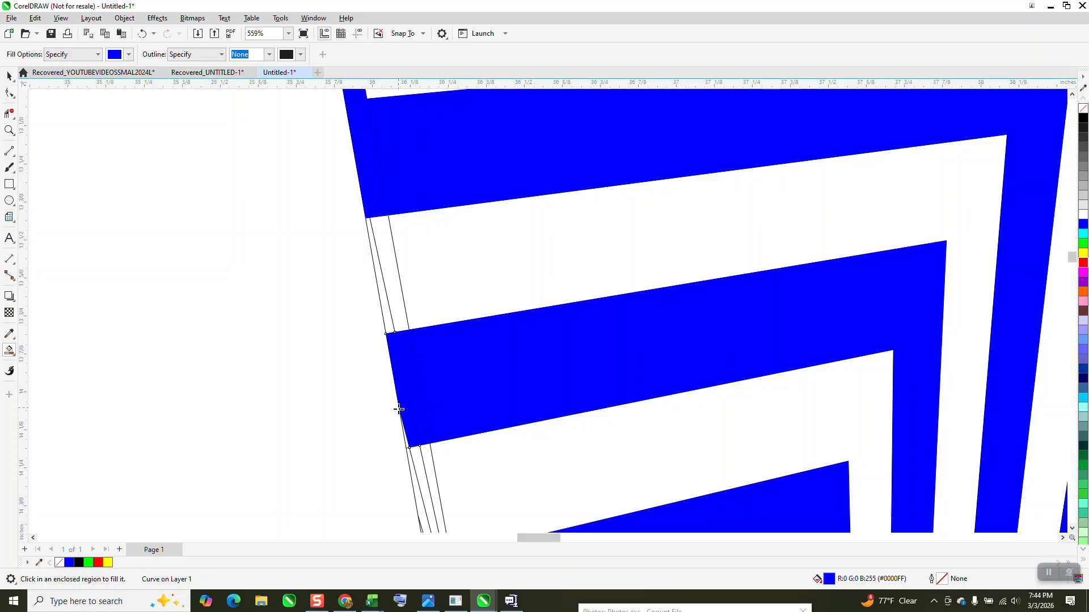
click(404, 438)
scroll(418, 418, down, 3)
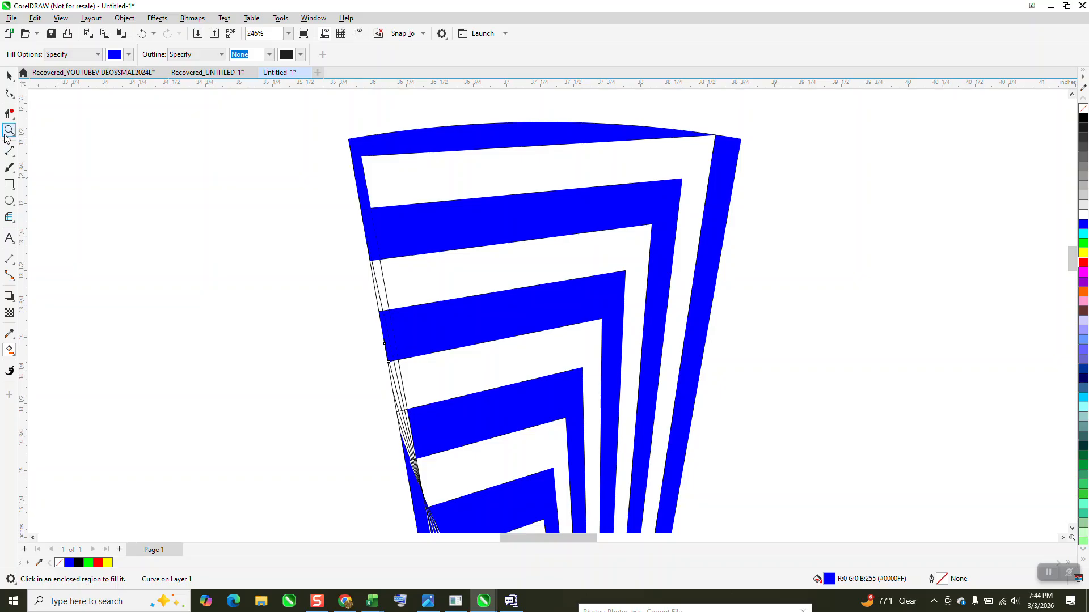
Step: Fill the remaining slivers at the left end of the fourth blue band with blue, out to the wedge's edge
click(9, 130)
drag(364, 381, 484, 482)
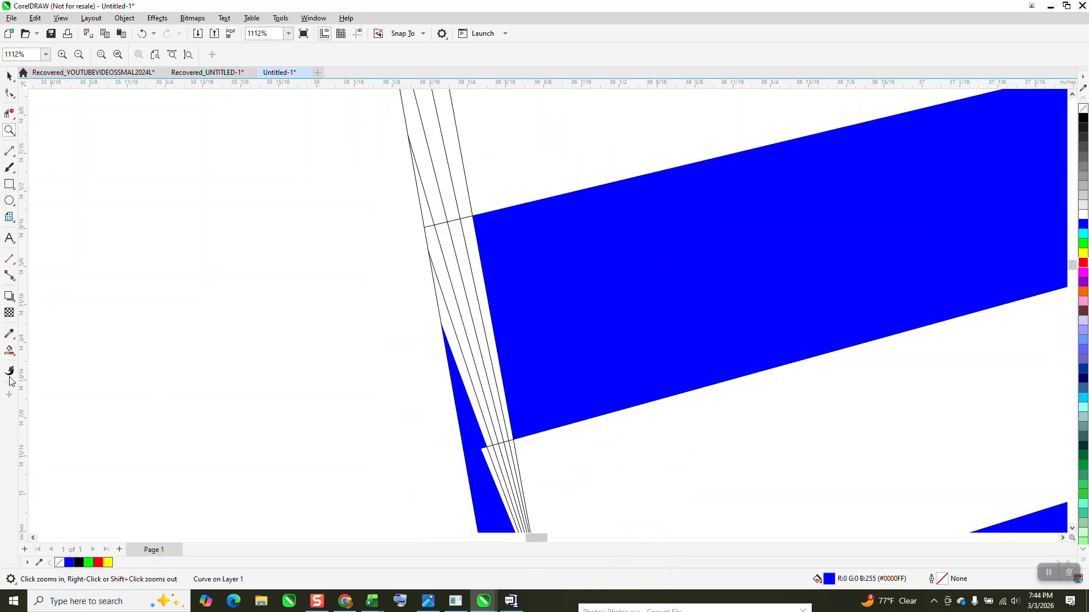
click(9, 350)
click(468, 241)
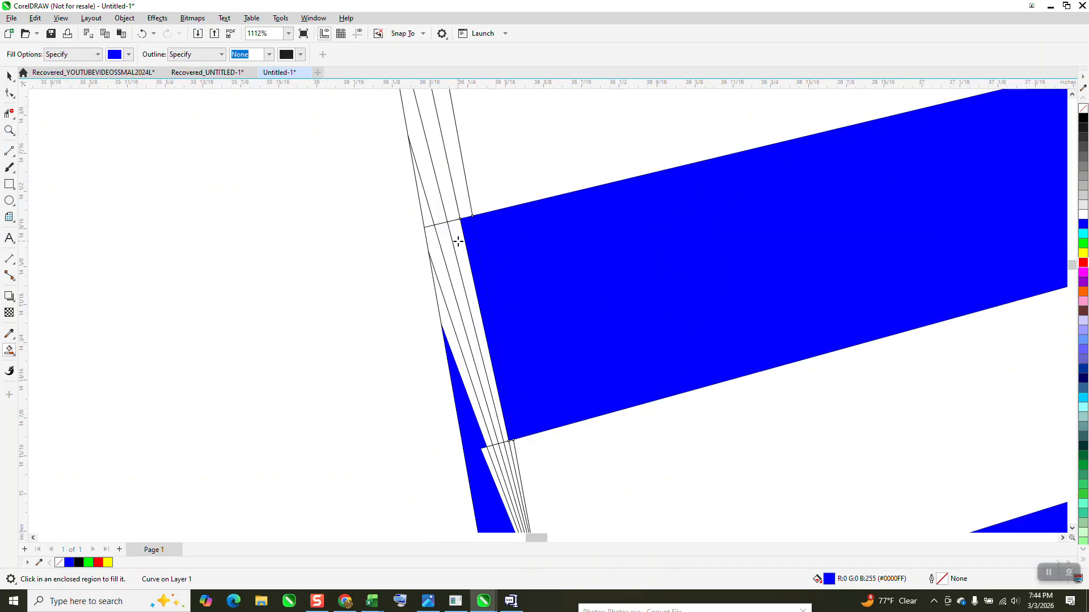
click(462, 238)
click(452, 243)
click(438, 275)
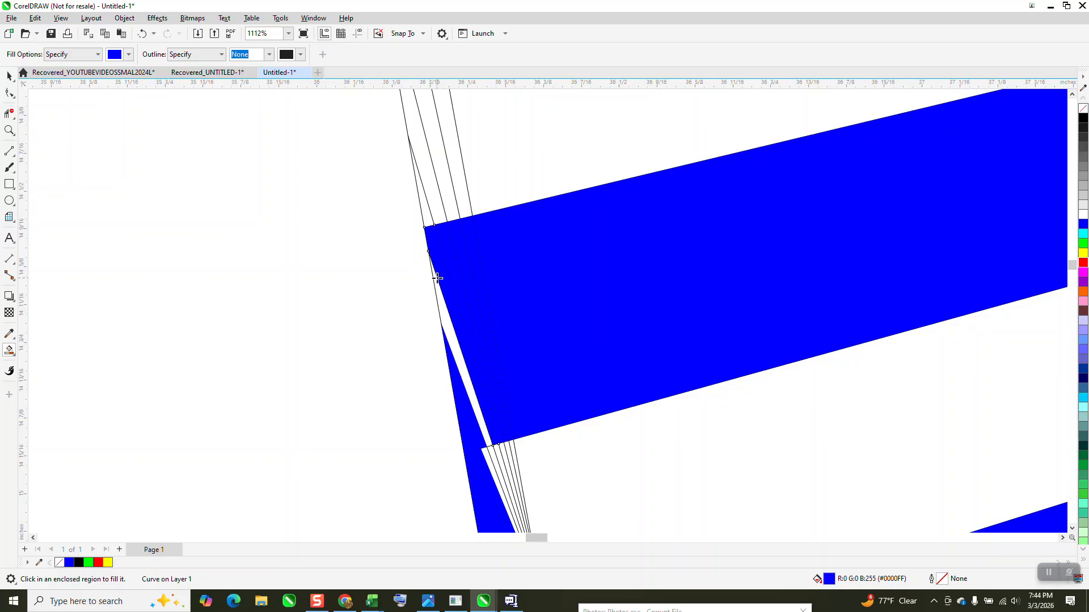
click(442, 308)
scroll(435, 275, down, 3)
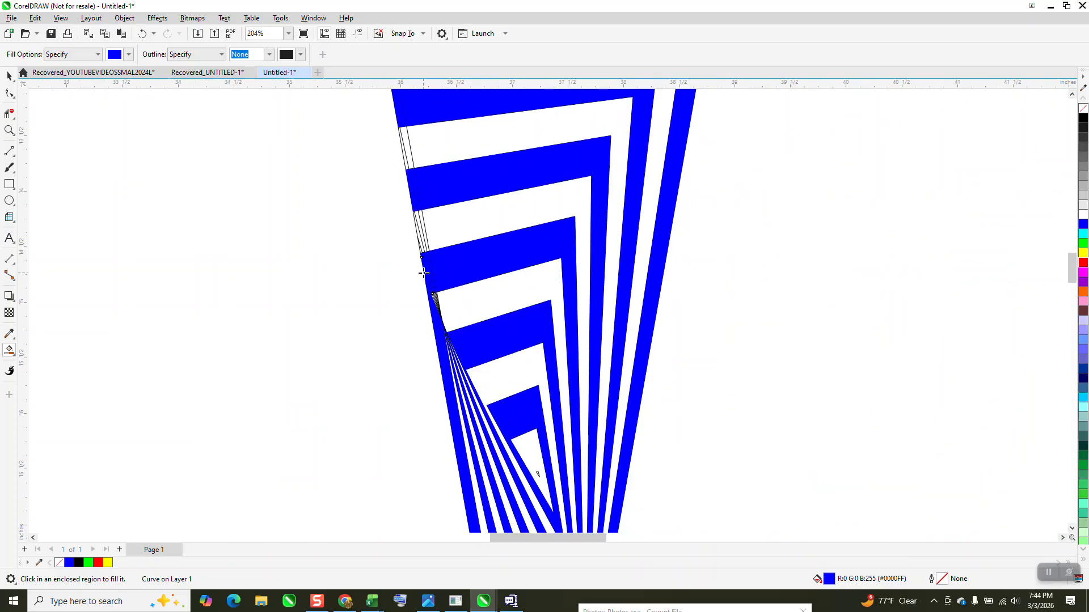
scroll(460, 315, down, 1)
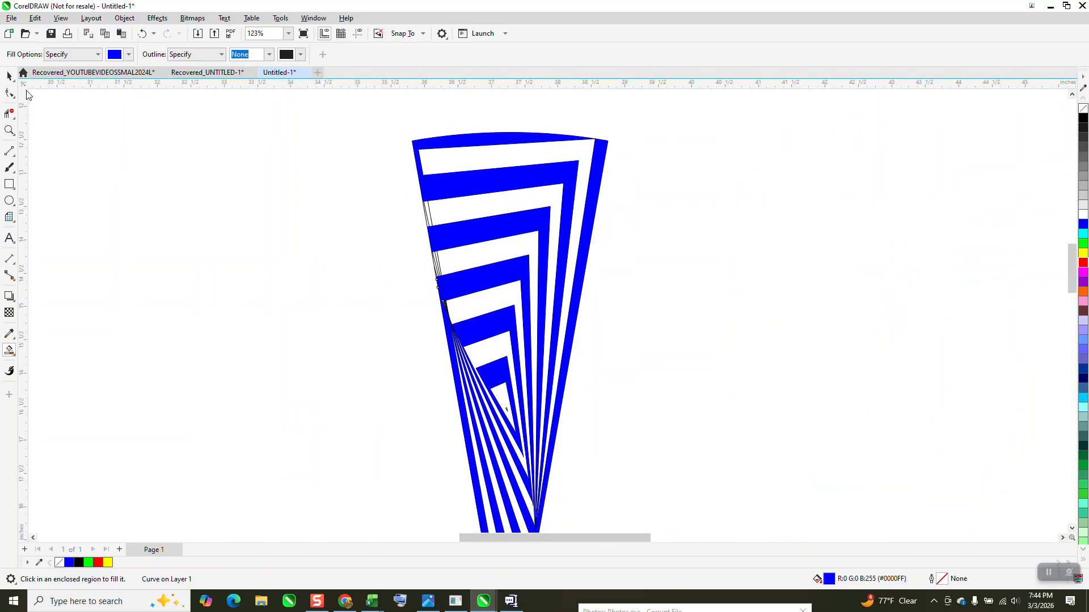
Step: Remove the outline from all the wedge's objects and group them
click(9, 76)
scroll(336, 124, down, 2)
drag(346, 120, 480, 404)
scroll(456, 312, down, 1)
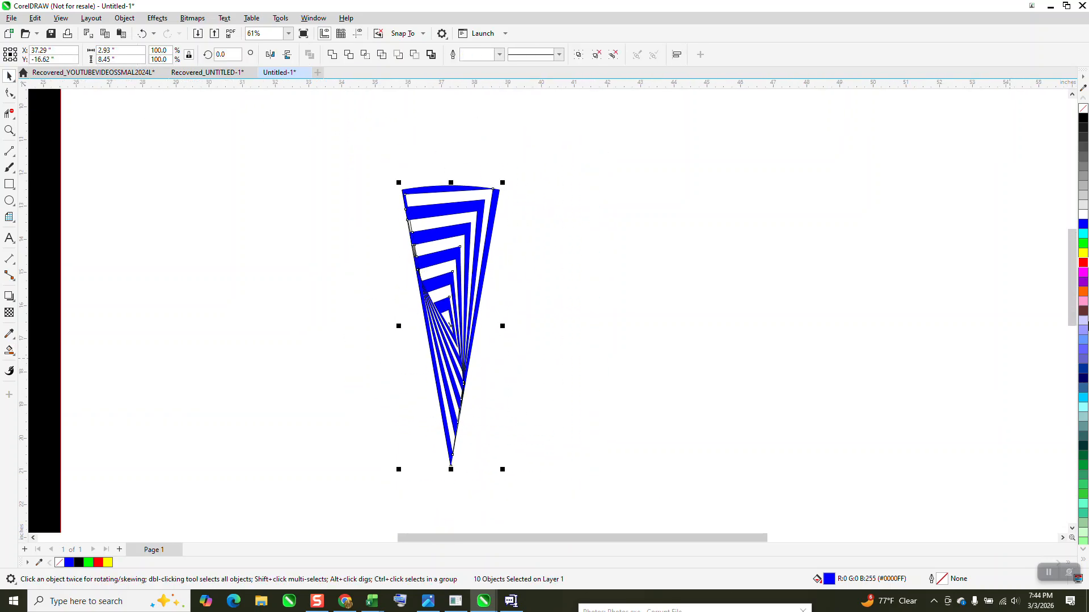
right_click(1082, 111)
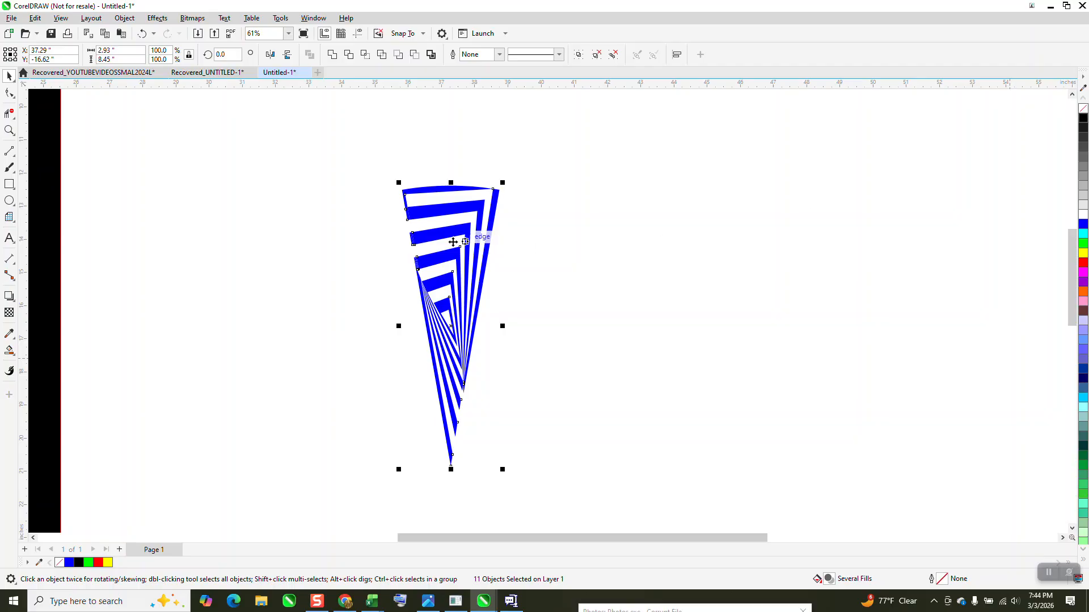
drag(365, 157, 595, 516)
key(ctrl+g)
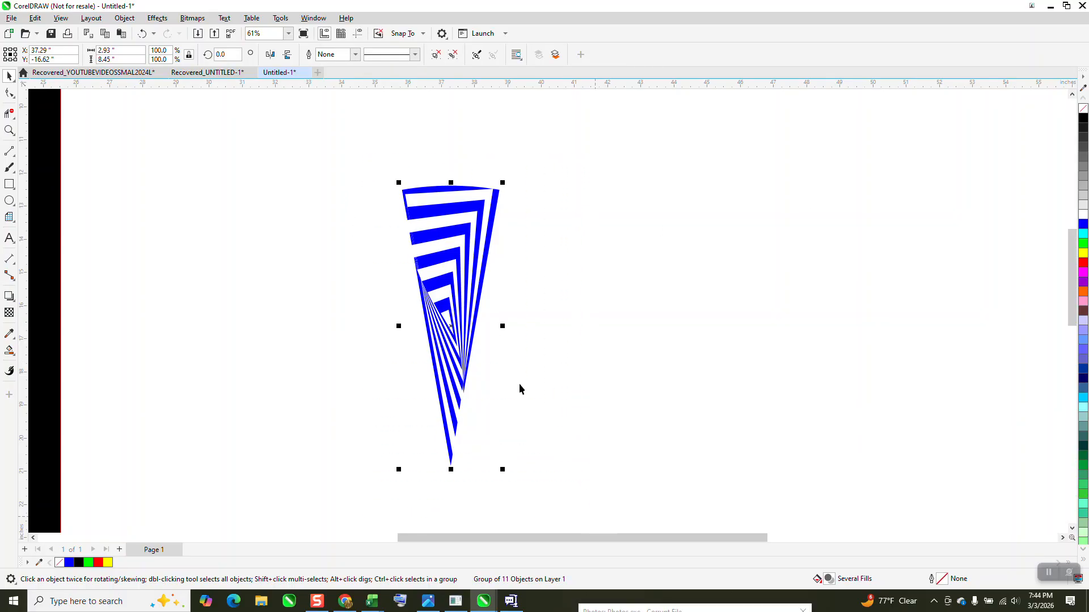
Step: Rotate the grouped blue wedge 20° about its tip and add a copy beside it at 0° rotation
click(224, 54)
text(20)
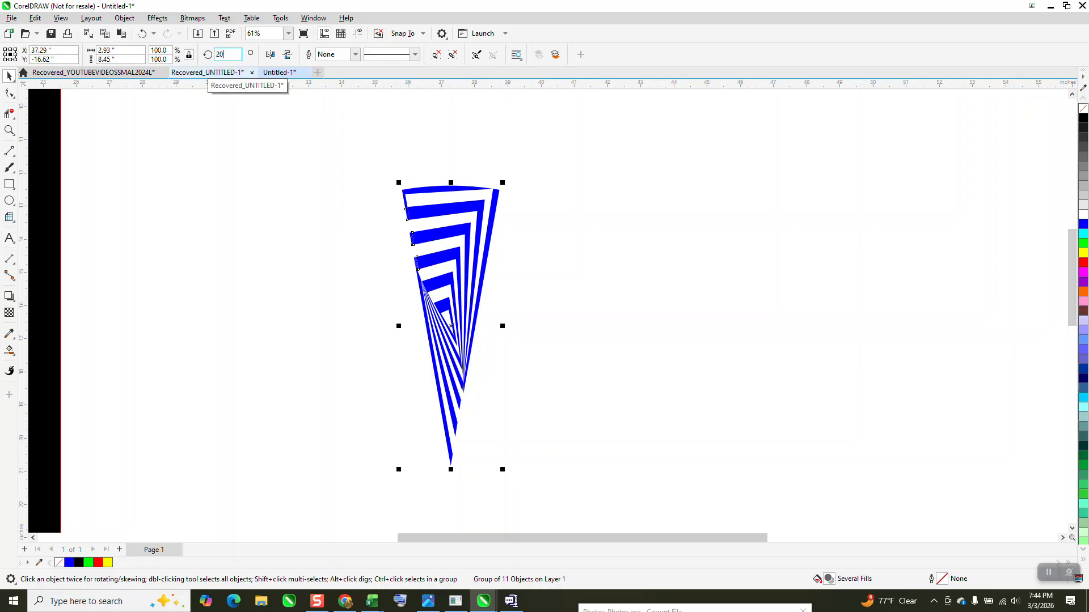
key(Return)
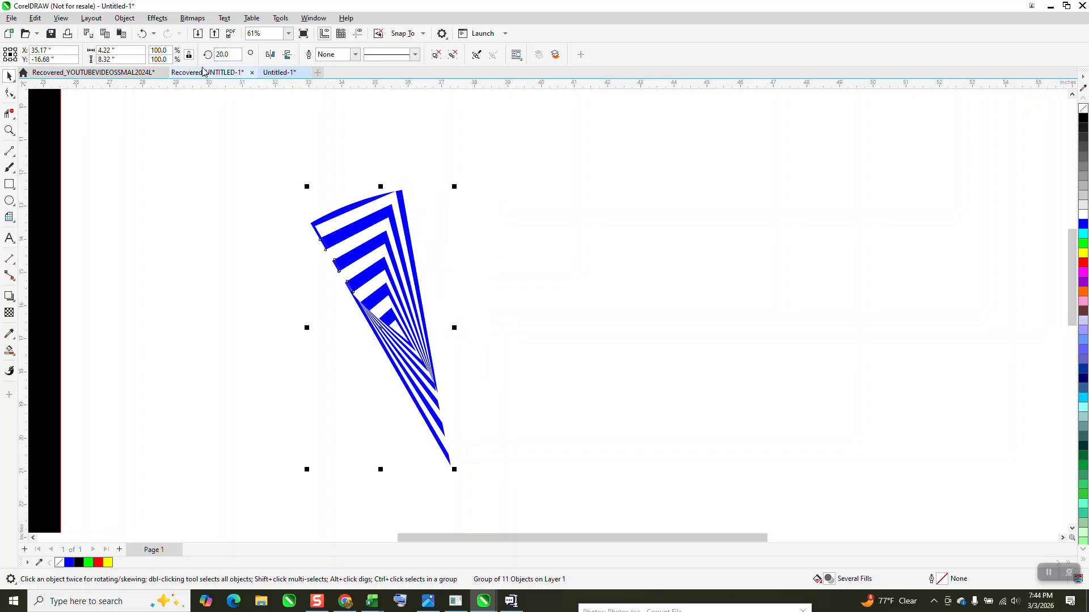
drag(234, 54, 151, 67)
text(0)
key(Return)
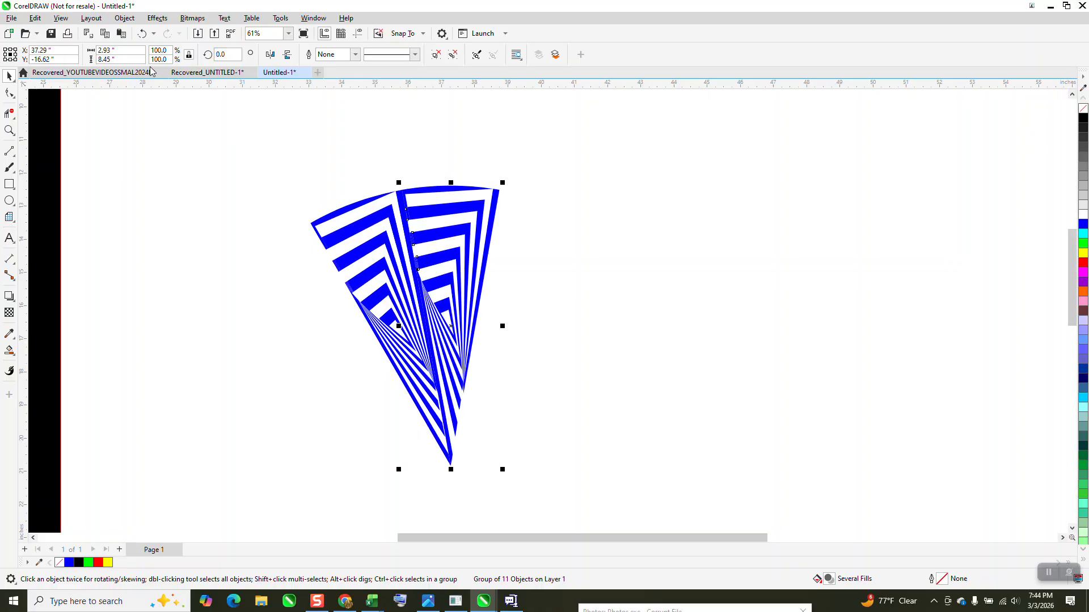
Step: Repeat the 20° rotated copy of the blue wedge about its tip until the wedges close a full circle
key(ctrl+d)
key(ctrl+d)
key(ctrl+d)
key(ctrl+d)
key(ctrl+d)
key(ctrl+d)
key(ctrl+d)
key(ctrl+d)
key(ctrl+d)
key(ctrl+d)
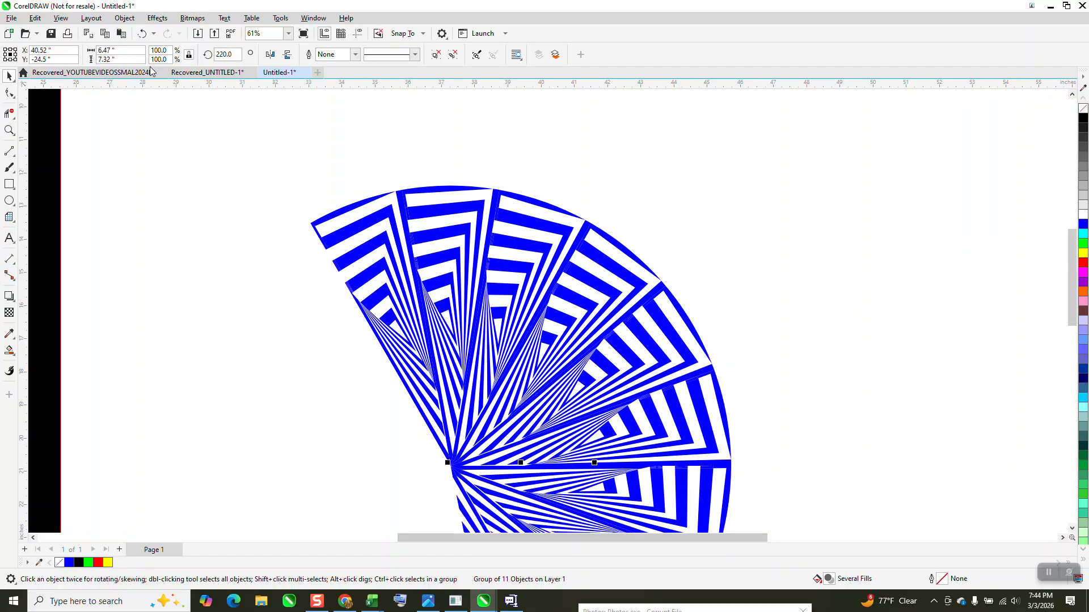
key(ctrl+d)
key(ctrl+d)
key(ctrl+d)
key(ctrl+d)
key(ctrl+d)
key(ctrl+d)
key(ctrl+d)
key(ctrl+d)
key(ctrl+d)
key(ctrl+d)
key(ctrl+d)
key(ctrl+d)
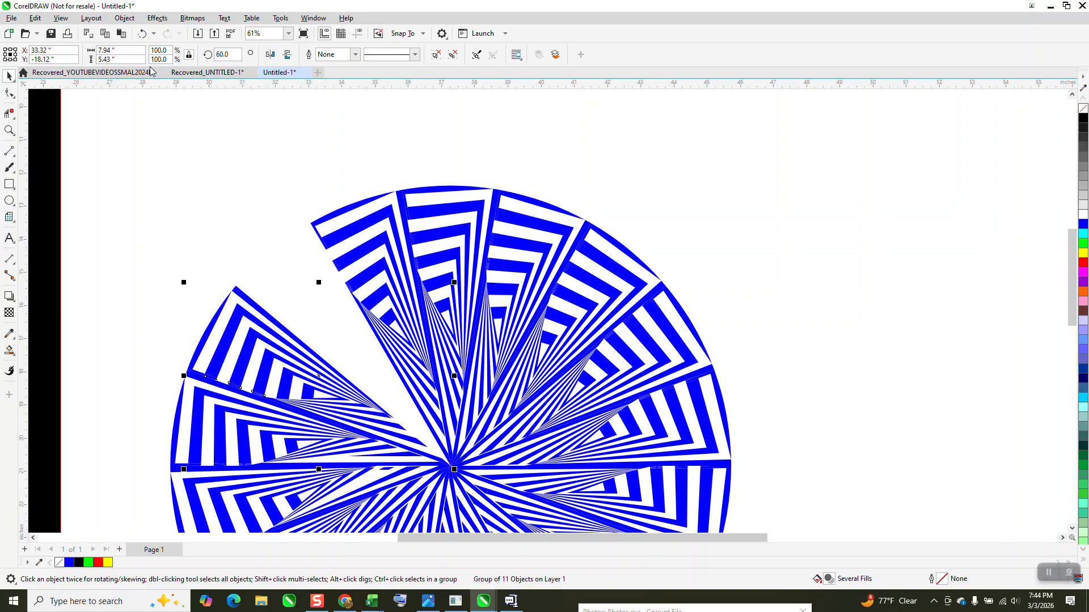
Step: Try a yellow outline and a yellow fill on all wedges of the new blue circle, and undo both
scroll(217, 132, down, 2)
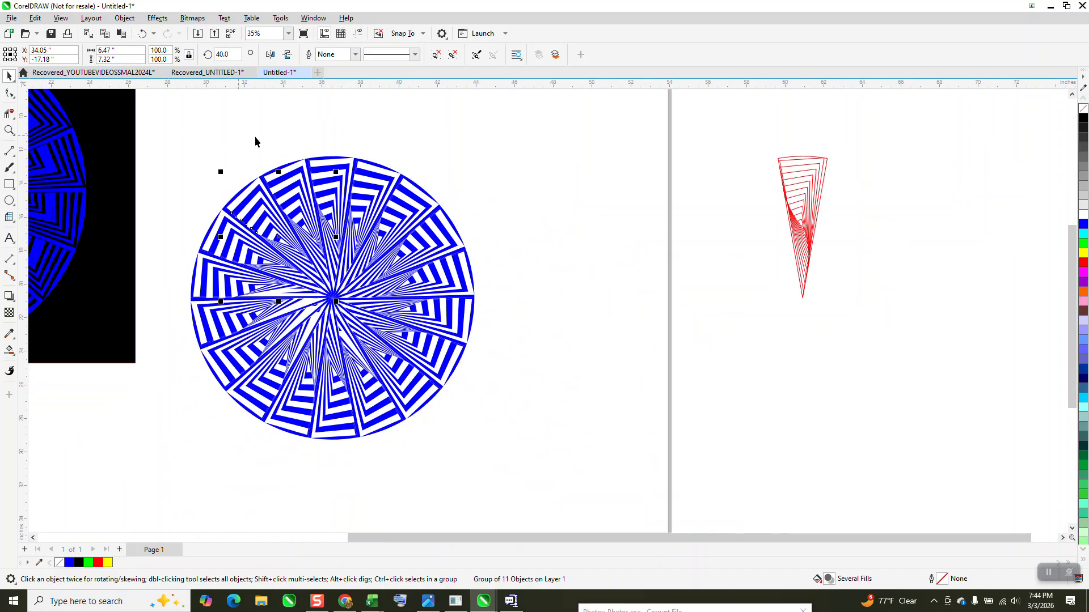
drag(182, 136, 495, 452)
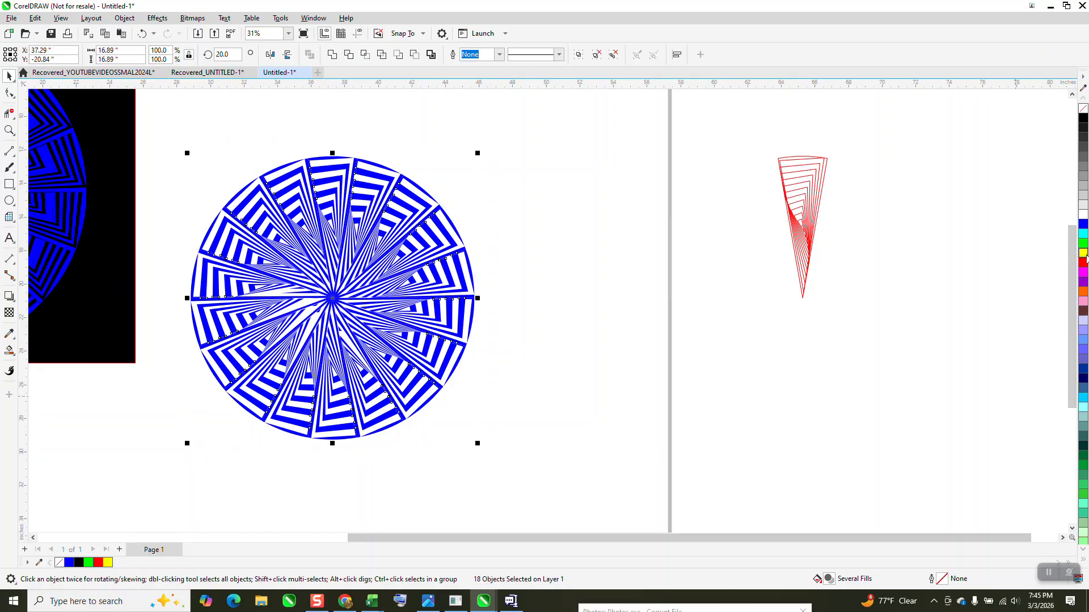
right_click(1084, 254)
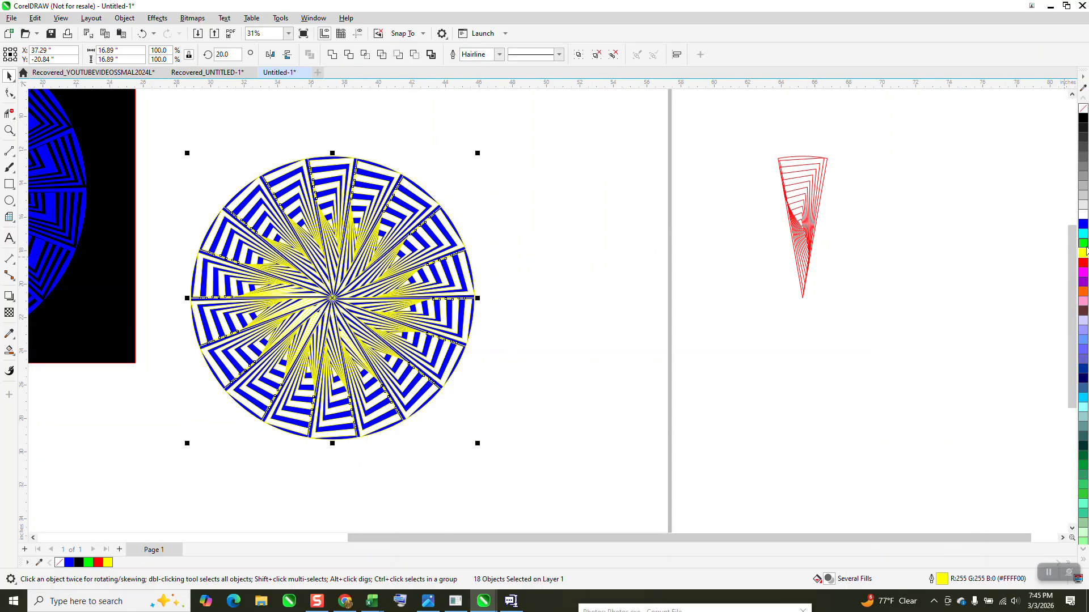
click(1083, 254)
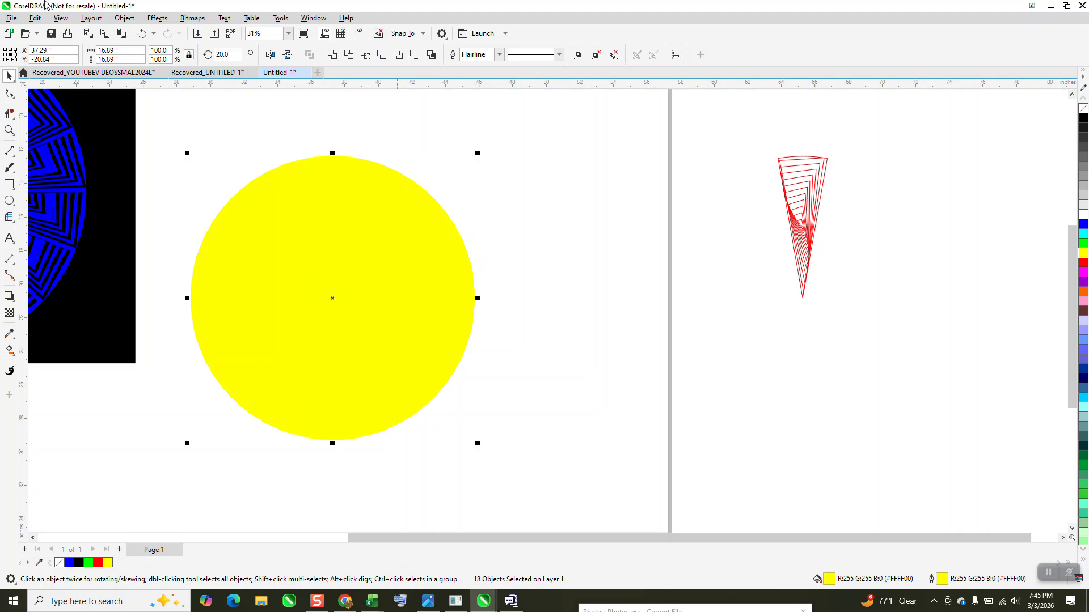
click(142, 33)
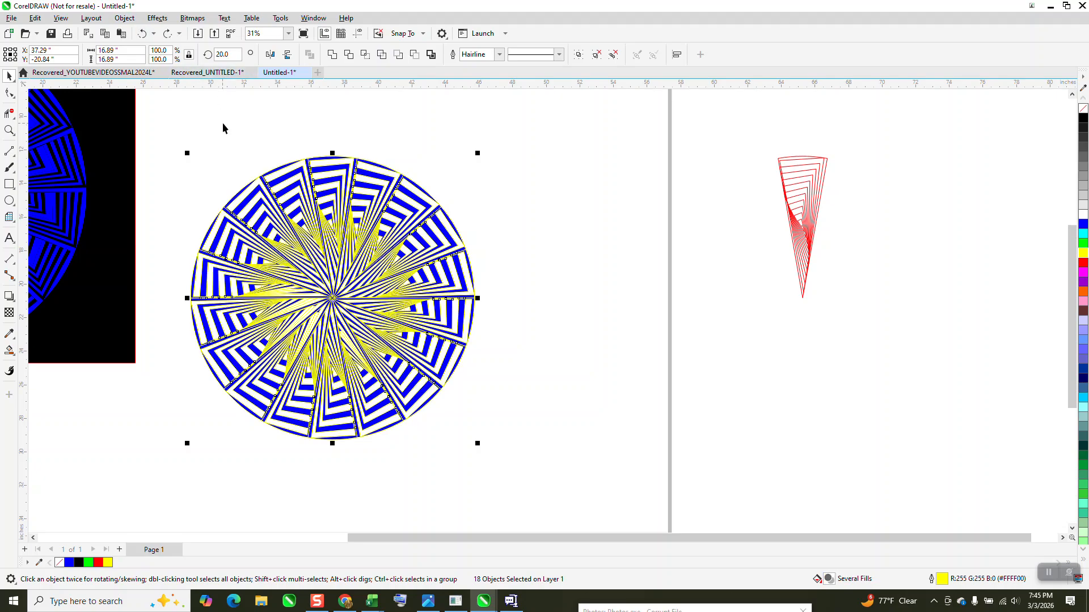
click(142, 34)
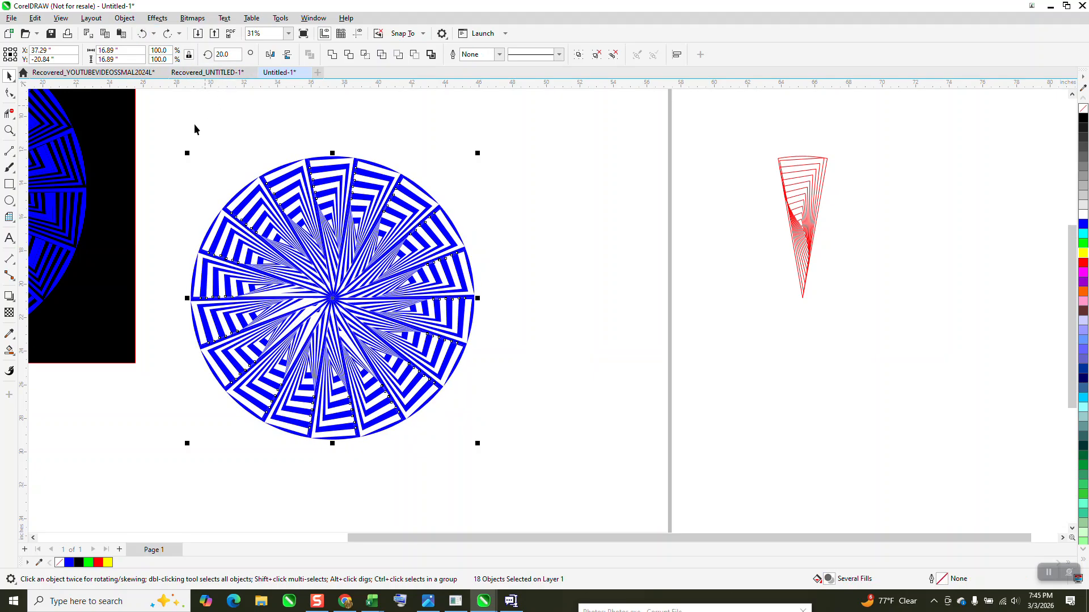
Step: Move the black rectangle to where the new blue circle sits, and move that circle off the page to its right
drag(132, 157, 490, 248)
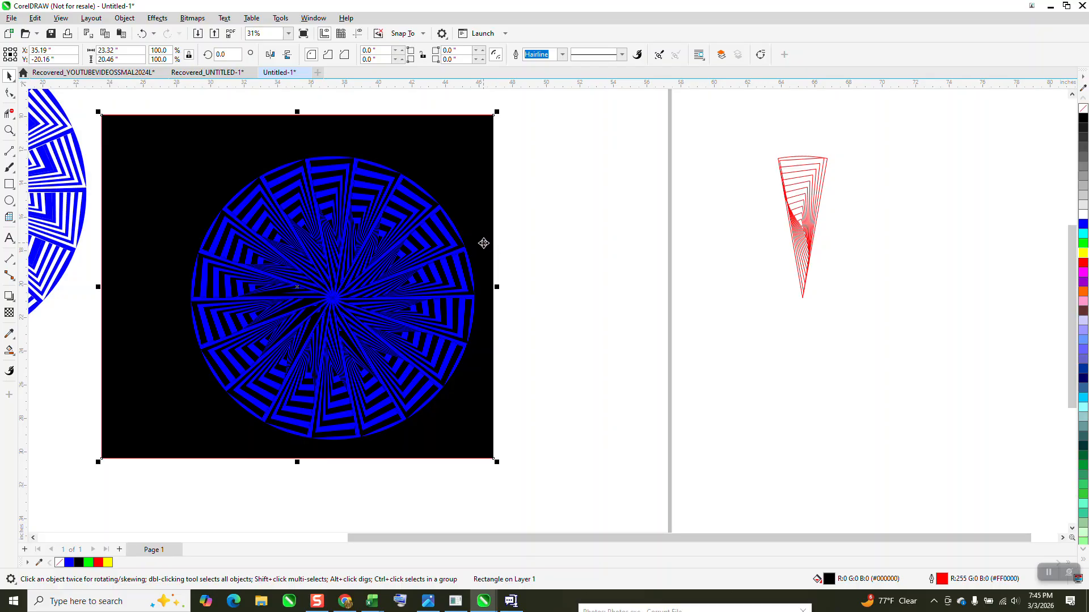
scroll(484, 243, down, 2)
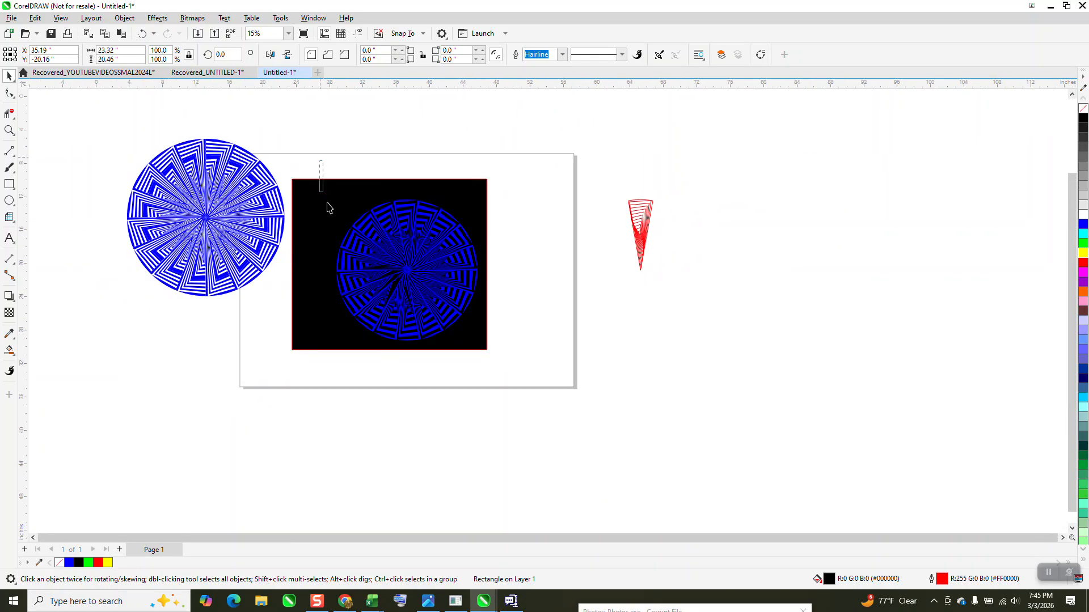
drag(328, 208, 482, 351)
drag(425, 279, 719, 332)
Step: Move the red outlined triangle wedge from beside the page onto the black rectangle and colour its outline yellow
drag(606, 194, 661, 286)
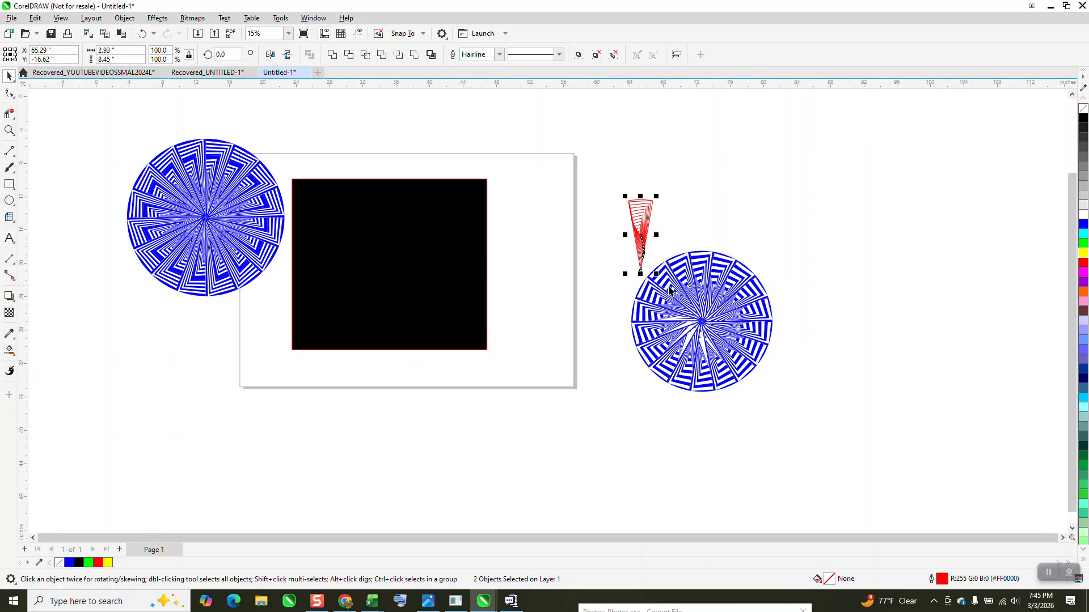
key(Left)
key(Left)
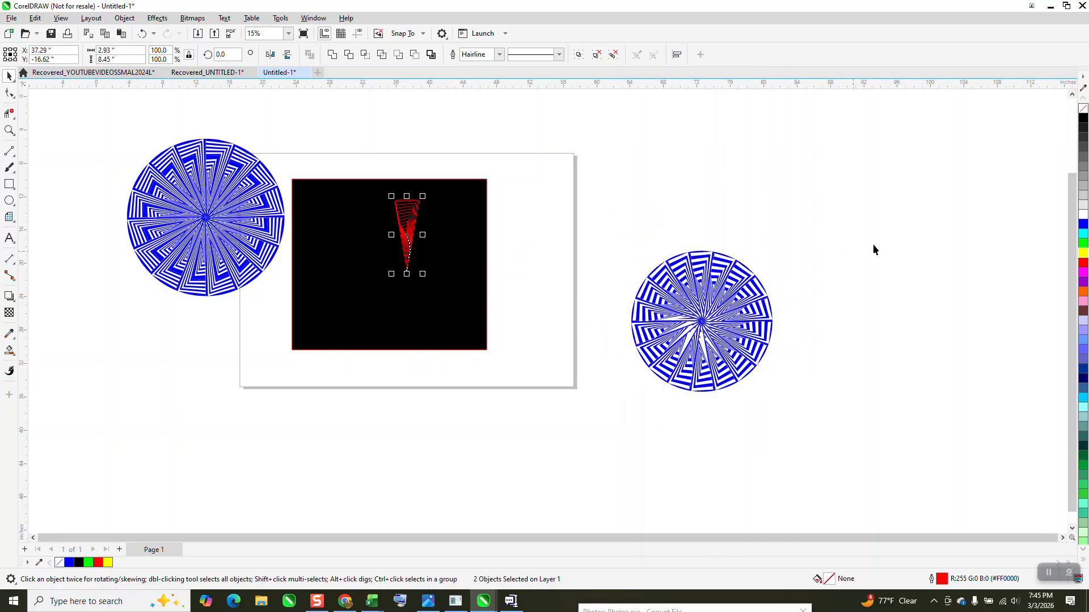
right_click(1083, 253)
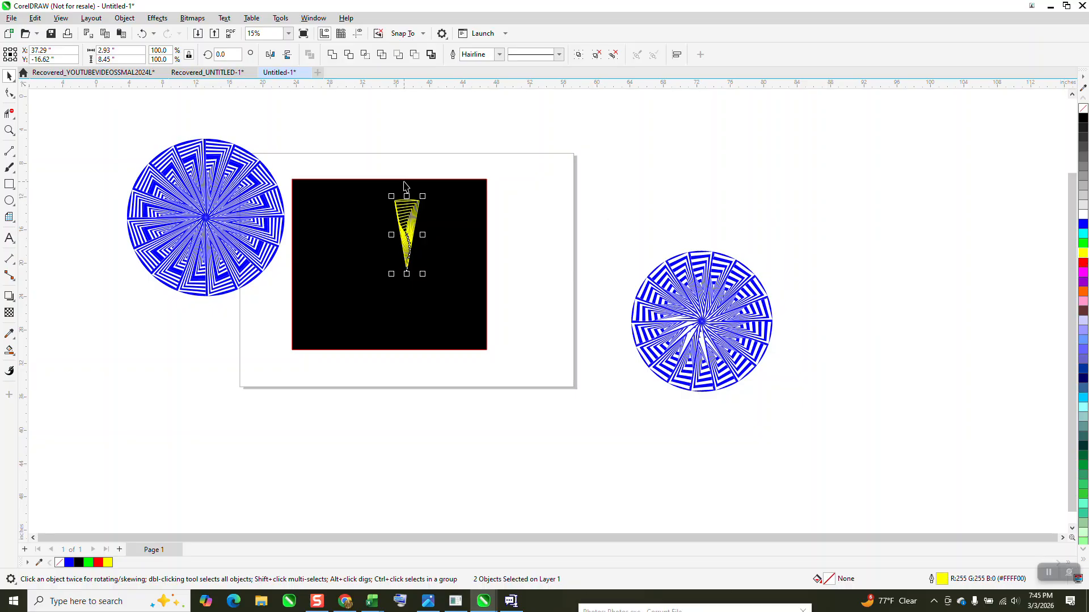
Step: Try a 20° rotation on the ungrouped yellow wedge parts, and undo it
double_click(226, 55)
text(20)
key(Return)
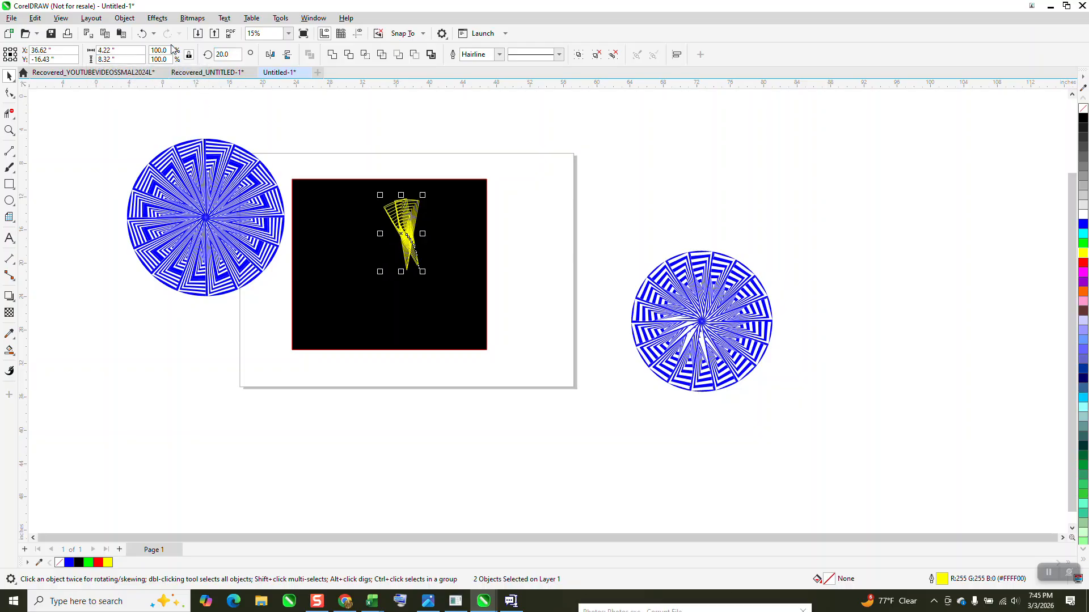
click(142, 34)
click(381, 165)
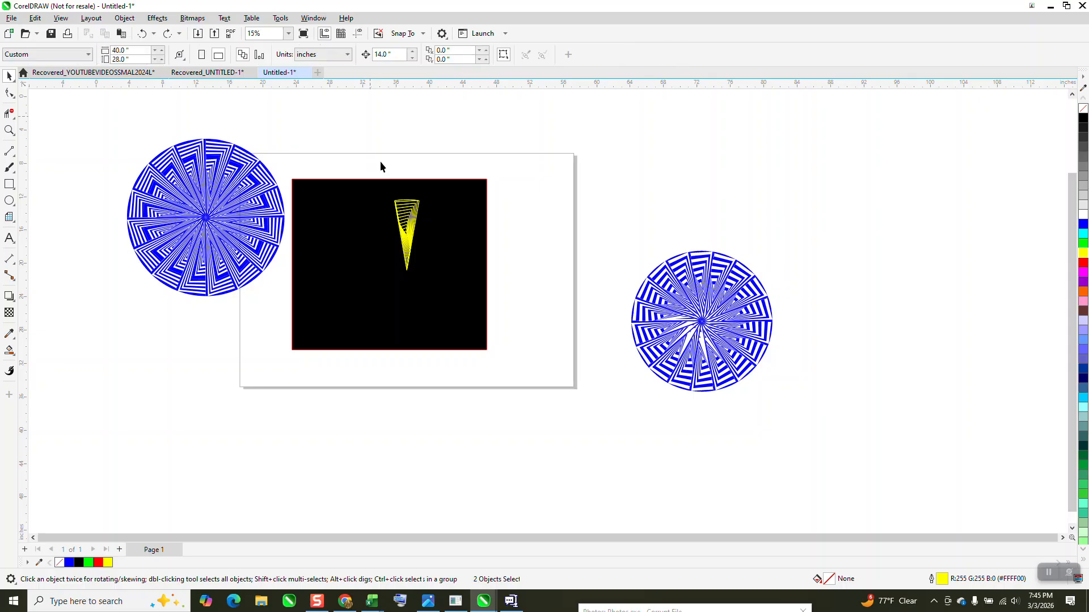
Step: Try the black rectangle behind a duplicate of the wedge's yellow triangle pattern, undo the move and delete the duplicate
click(401, 205)
key(ctrl+d)
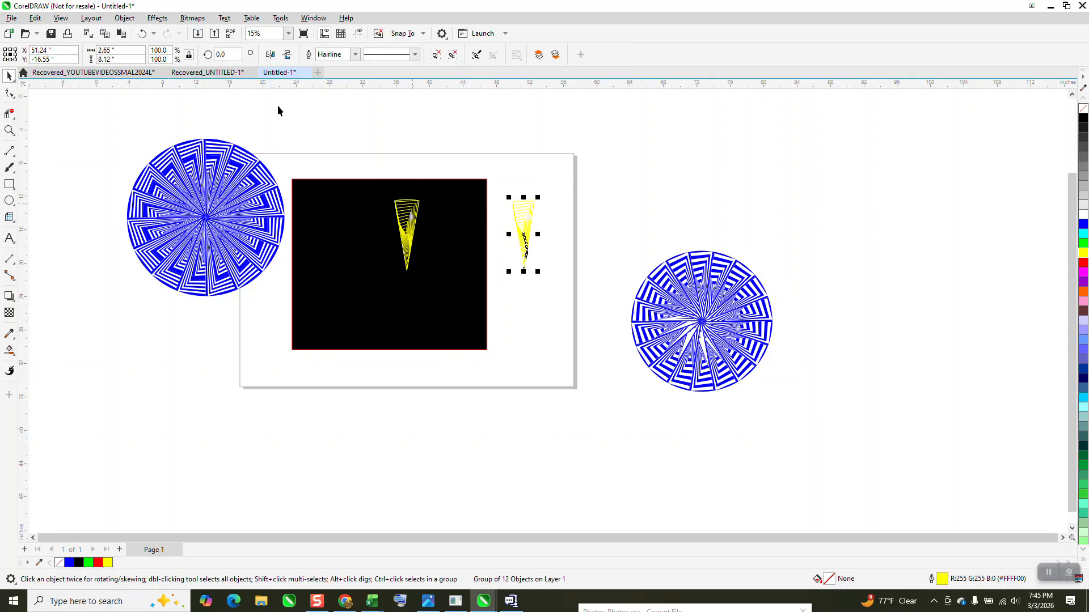
drag(431, 237, 508, 232)
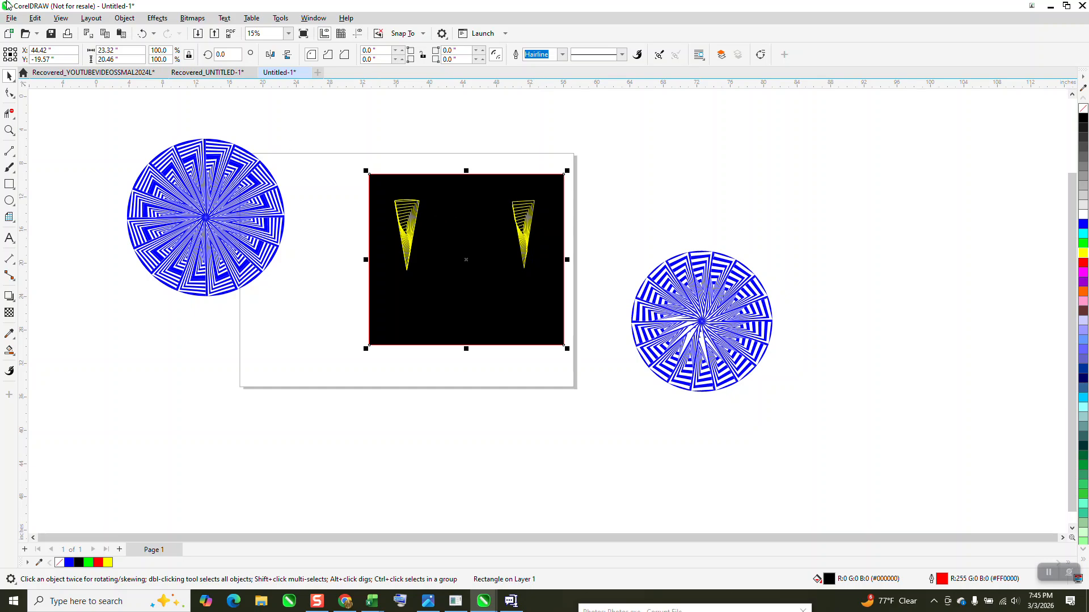
click(142, 33)
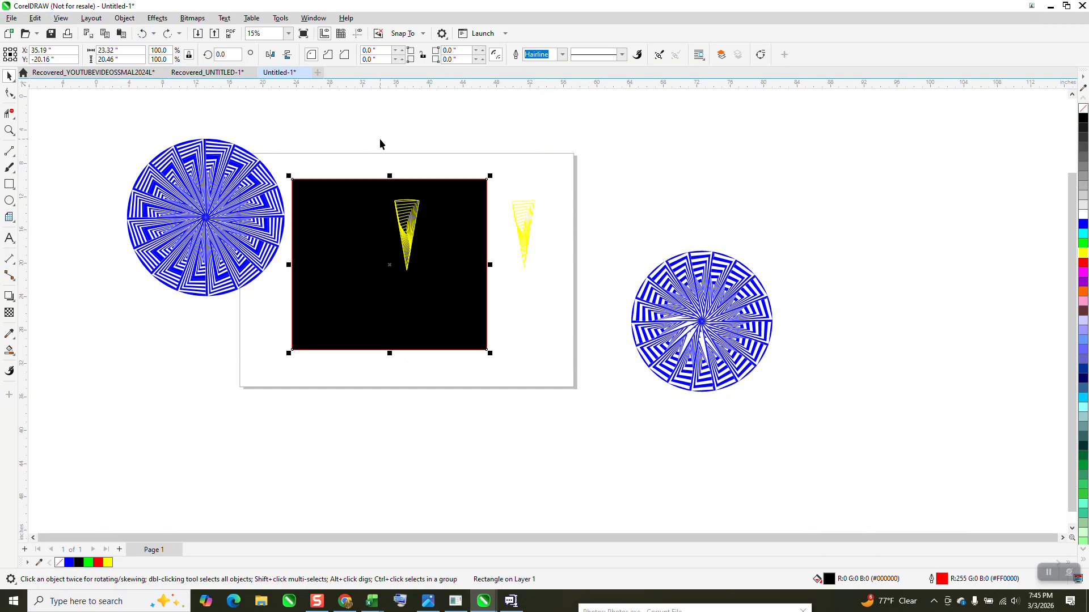
drag(441, 162, 584, 302)
key(Delete)
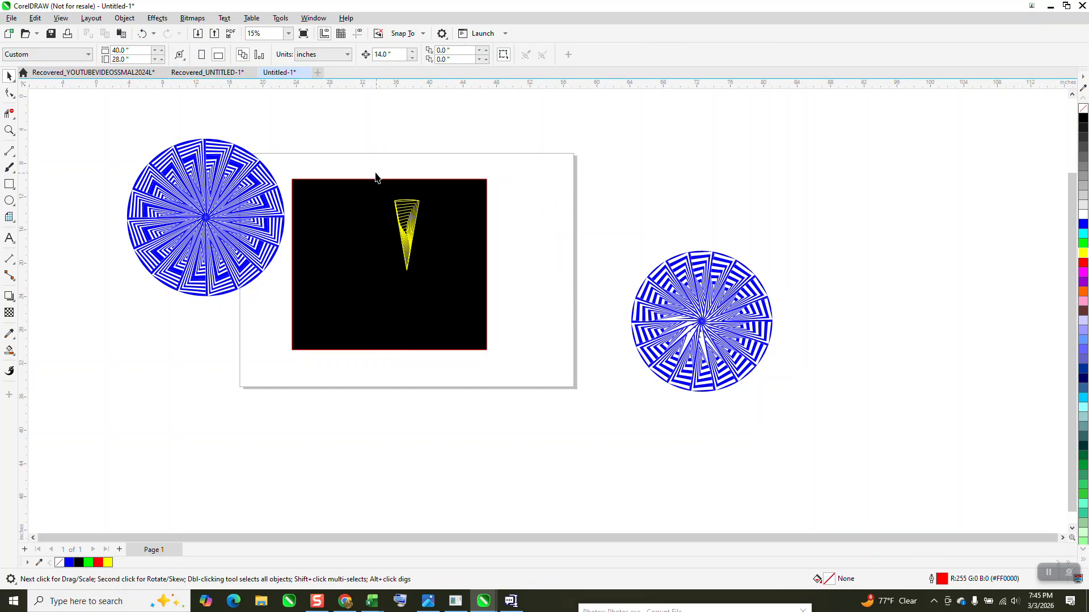
Step: Group all parts of the yellow wedge and add a copy rotated 20° about its tip
drag(375, 175, 441, 282)
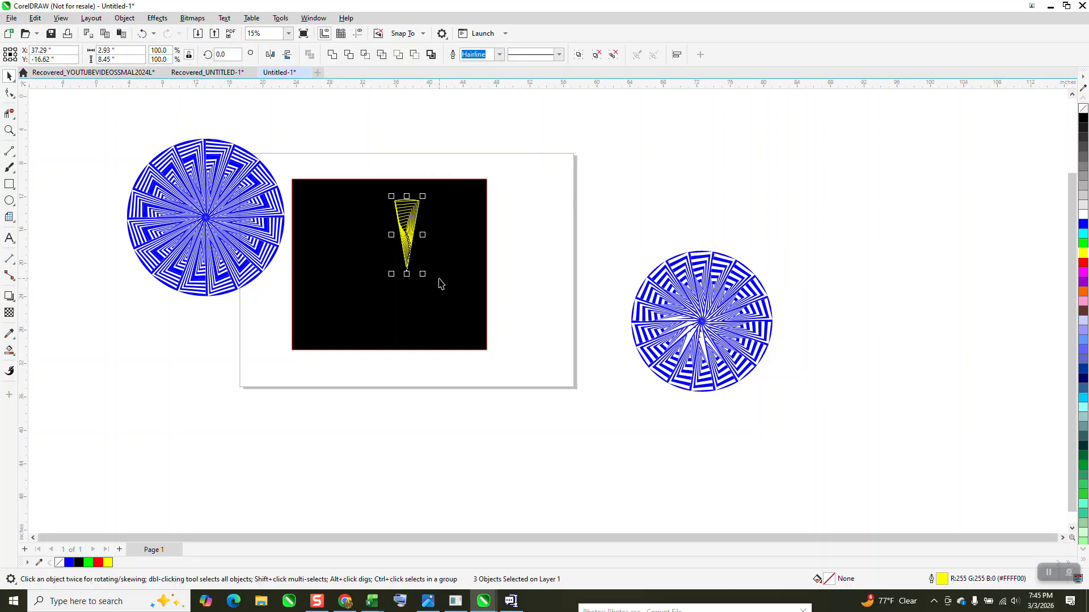
key(ctrl+g)
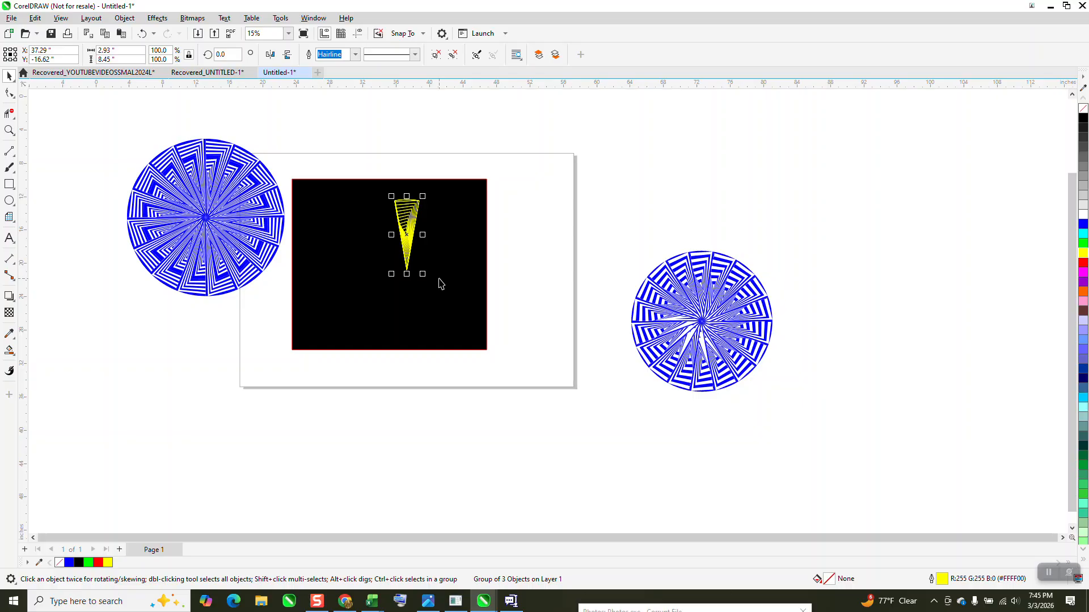
click(406, 235)
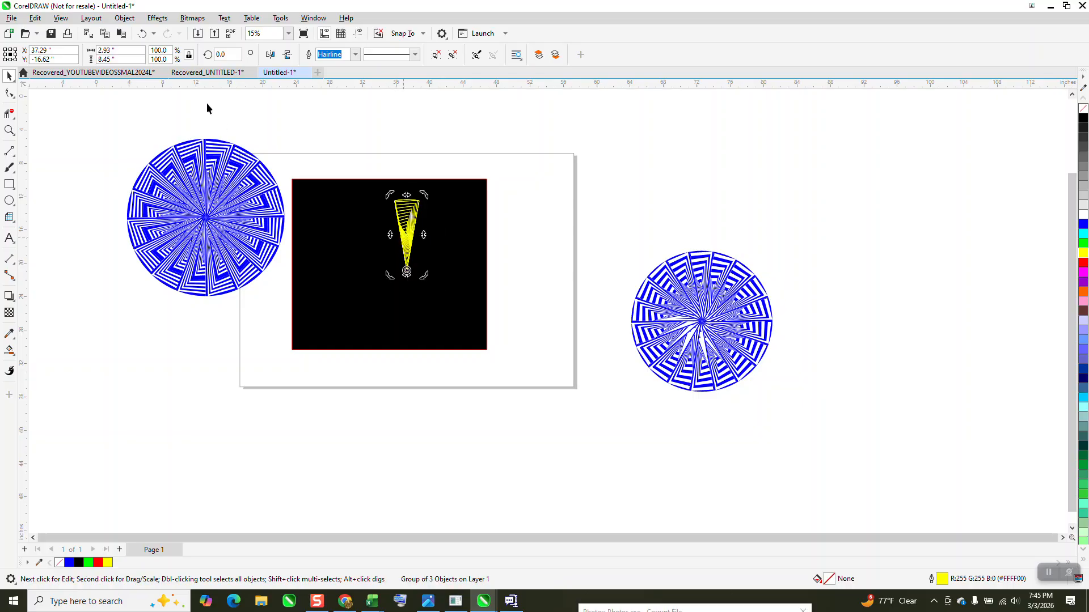
double_click(222, 55)
text(20)
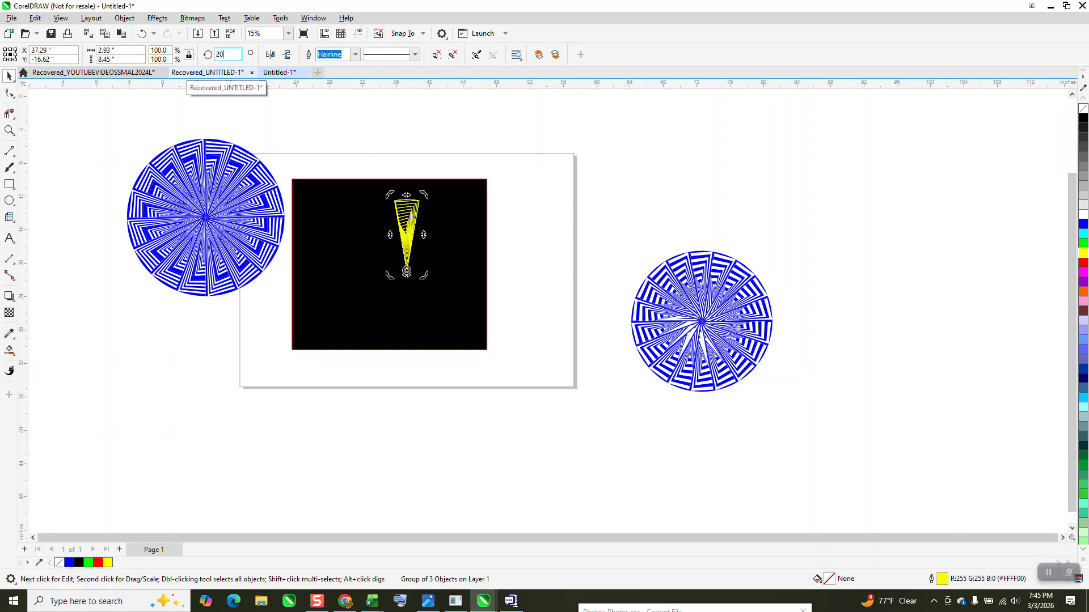
key(Return)
Step: Repeat the 20° rotated copy of the yellow wedge until the last copy at 340° completes the circle
key(ctrl+r)
key(ctrl+r)
key(ctrl+r)
key(ctrl+r)
key(ctrl+r)
key(ctrl+r)
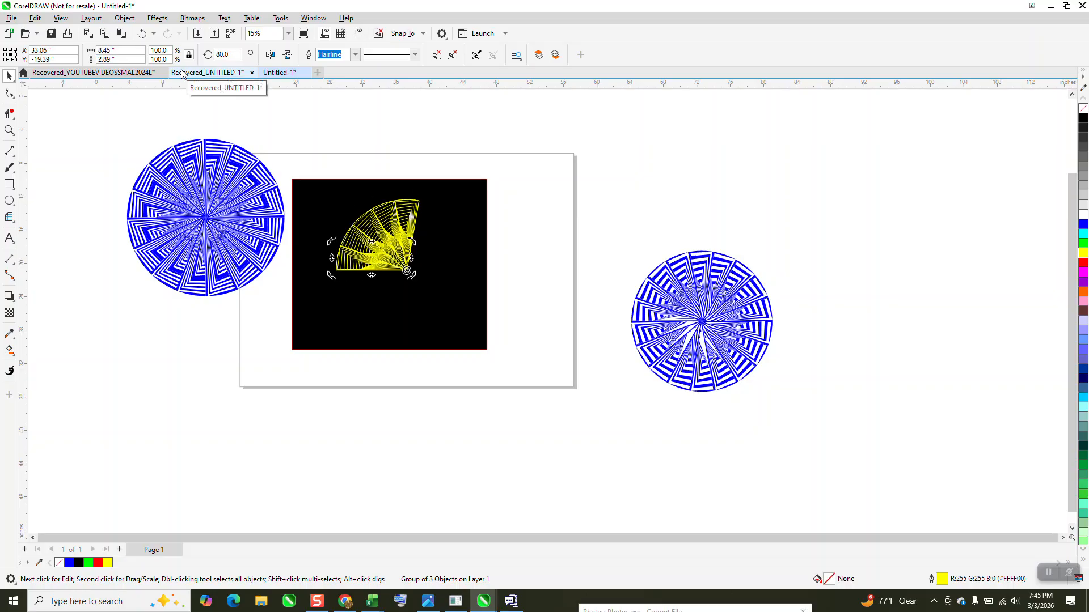
key(ctrl+r)
key(ctrl+r)
key(ctrl+r)
key(ctrl+r)
key(ctrl+r)
key(ctrl+r)
key(ctrl+r)
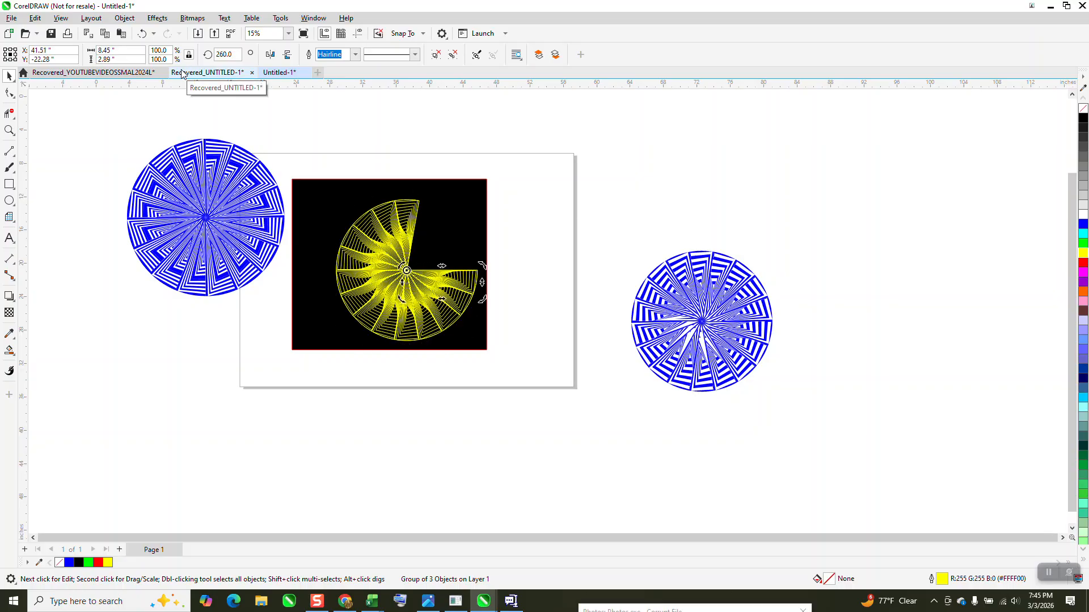
key(ctrl+r)
key(ctrl+r)
key(ctrl+r)
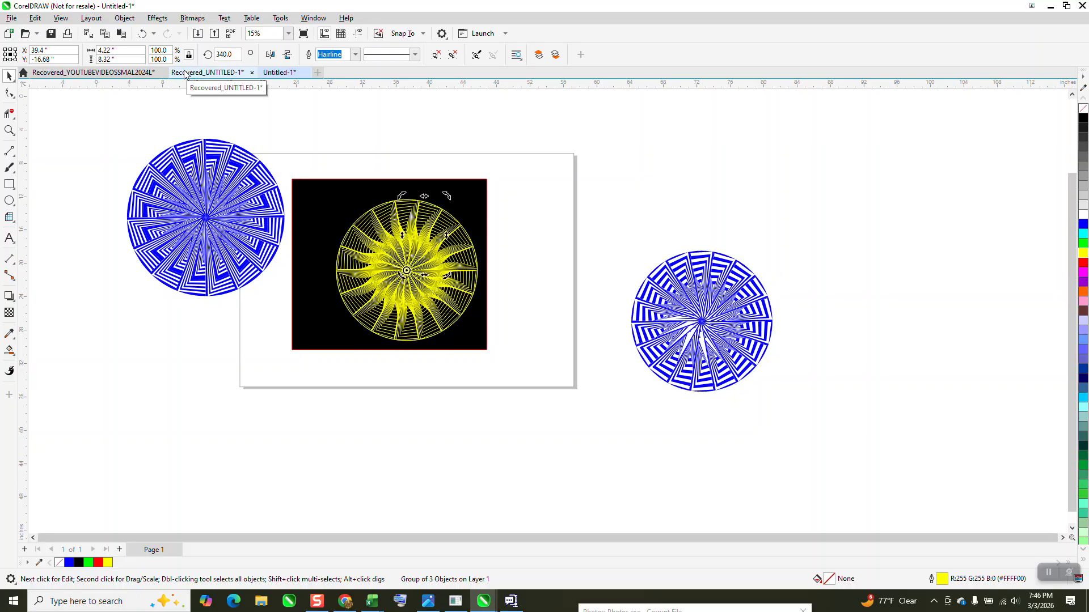
Step: Examine the yellow circle's line pattern up close, from the outer bands to the centre
click(9, 131)
drag(403, 212, 465, 262)
scroll(447, 236, down, 3)
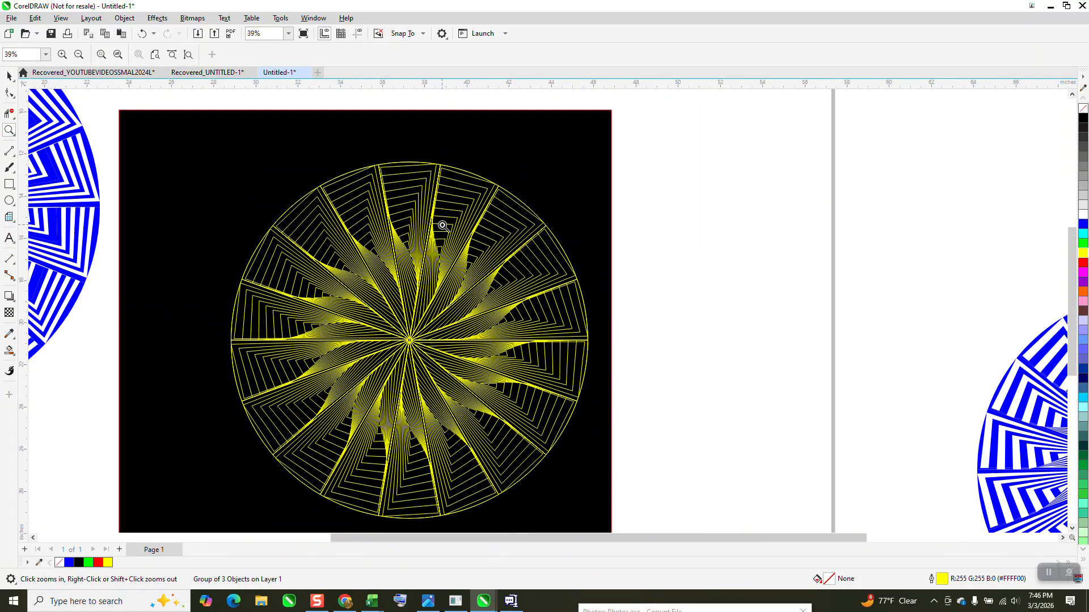
drag(324, 286, 441, 349)
scroll(374, 267, down, 1)
scroll(329, 227, down, 1)
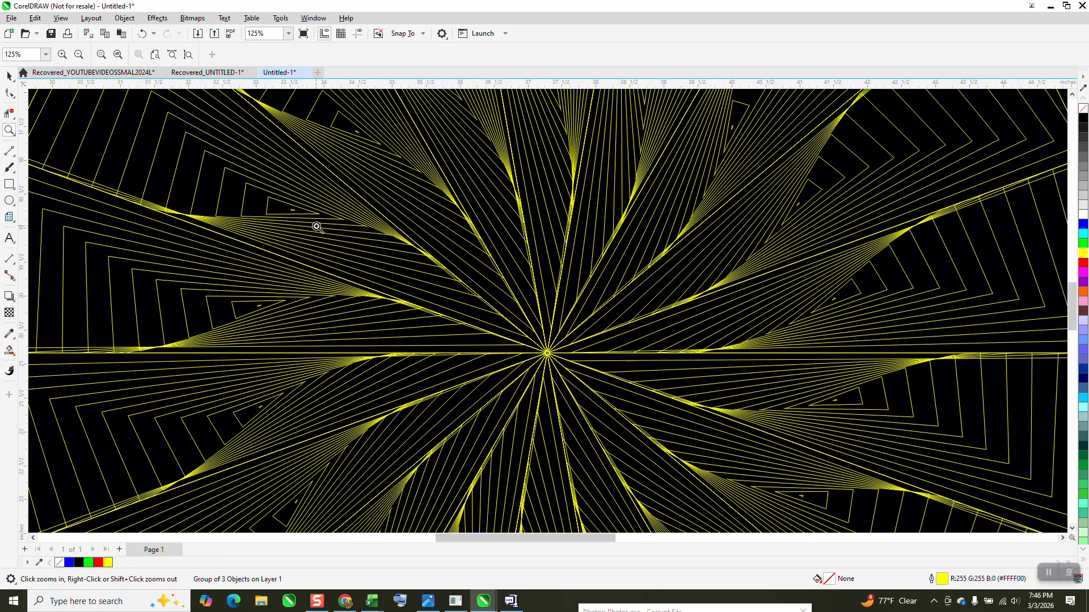
scroll(317, 221, down, 3)
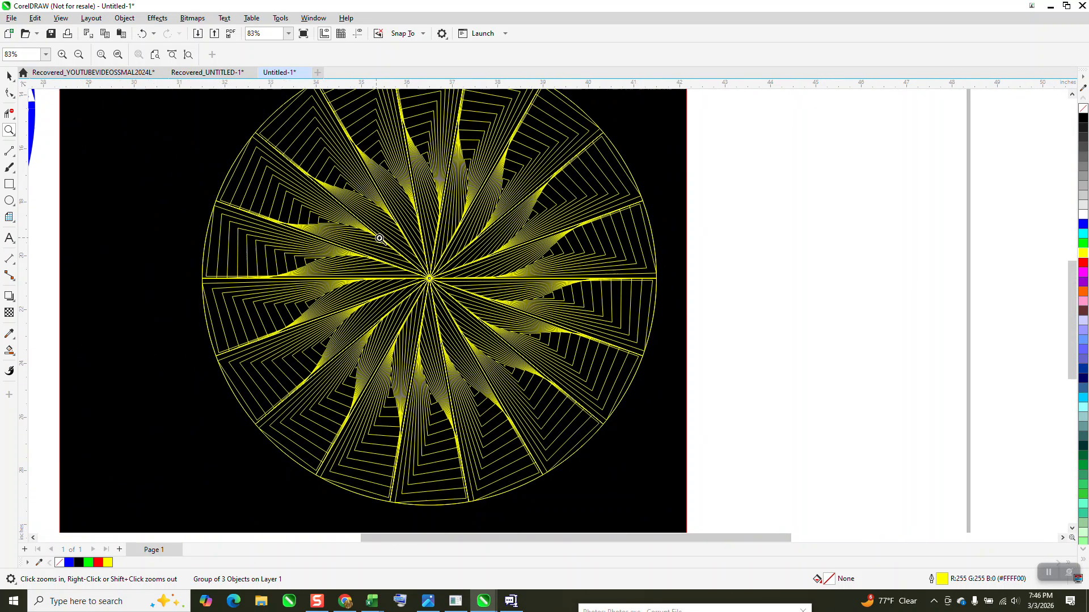
scroll(381, 243, down, 3)
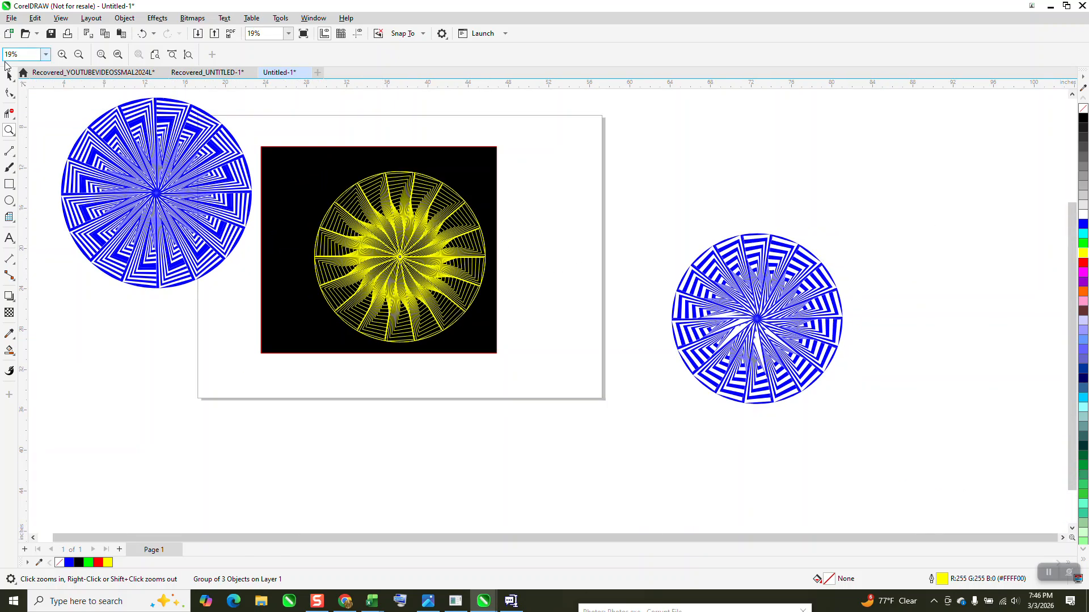
Step: Select all wedges of the yellow circle on the black rectangle
click(7, 76)
drag(280, 146, 539, 352)
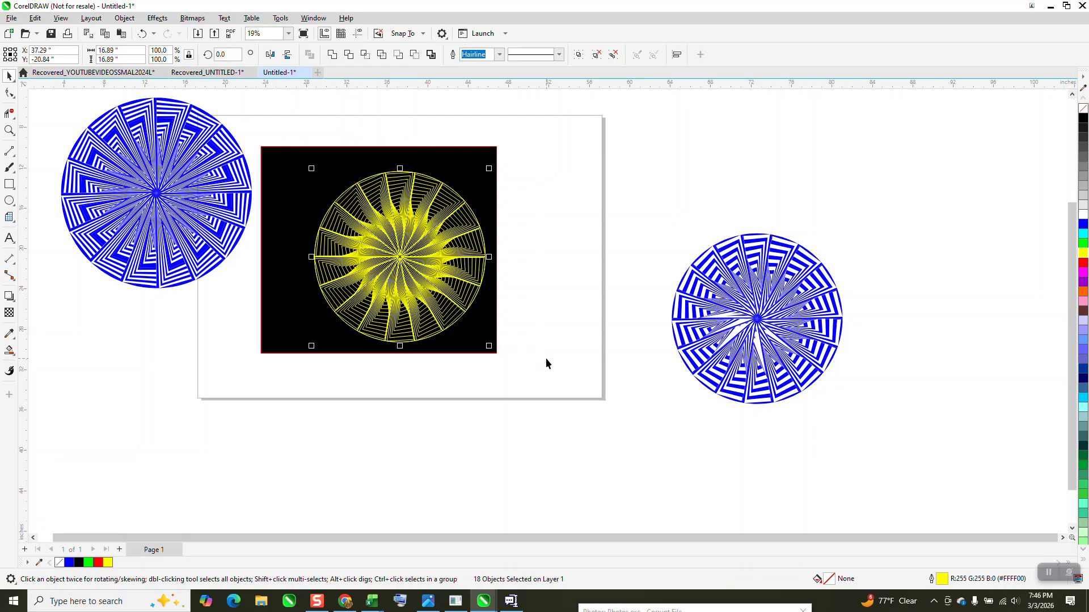